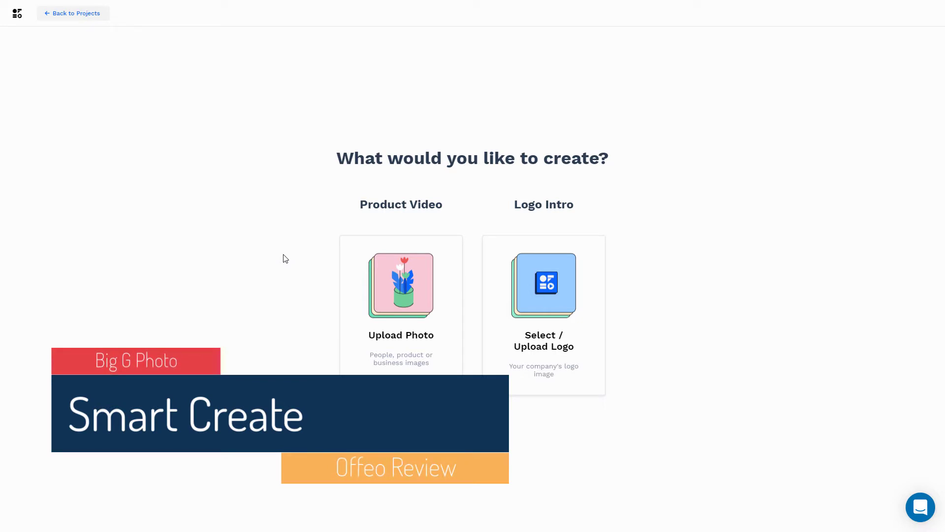
Generate logo intro designs from the Big G Photo logo and look through the results
click(550, 290)
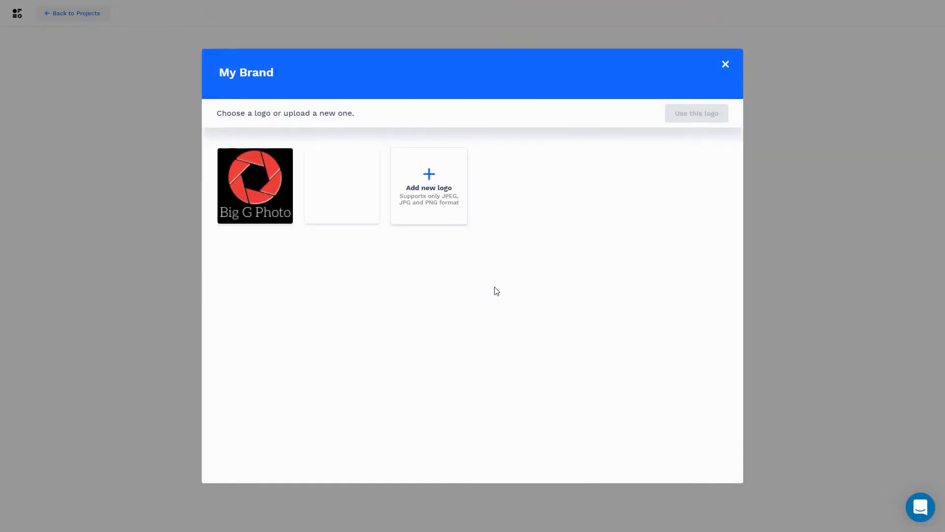
click(251, 195)
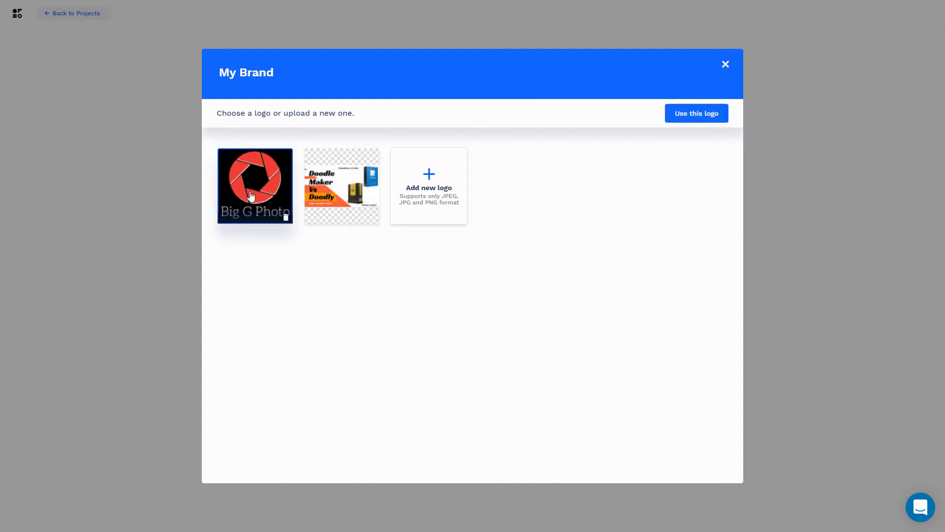
click(682, 118)
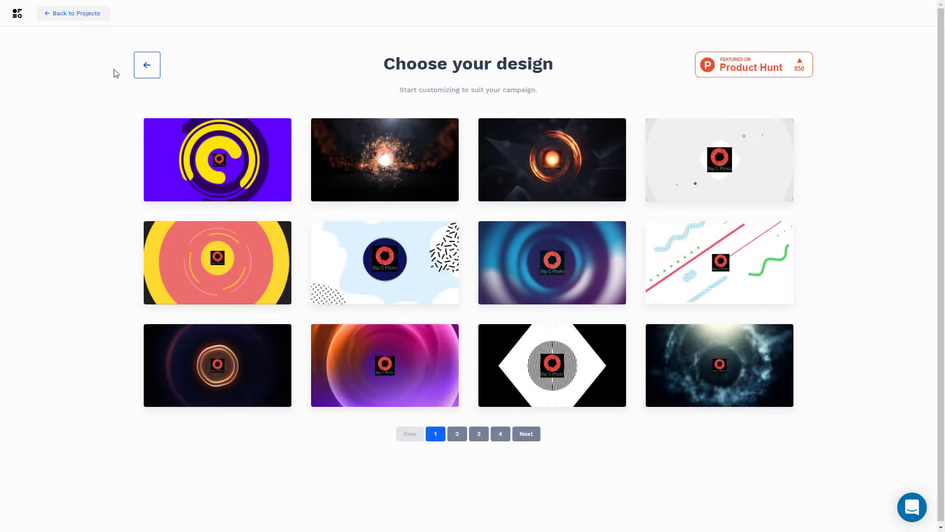
mouse_move(257, 130)
mouse_move(370, 144)
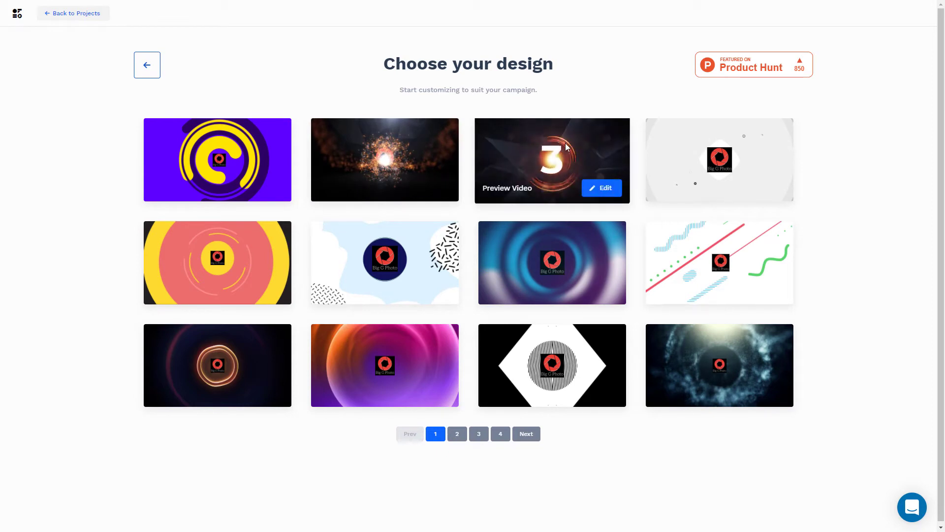
mouse_move(671, 148)
mouse_move(223, 265)
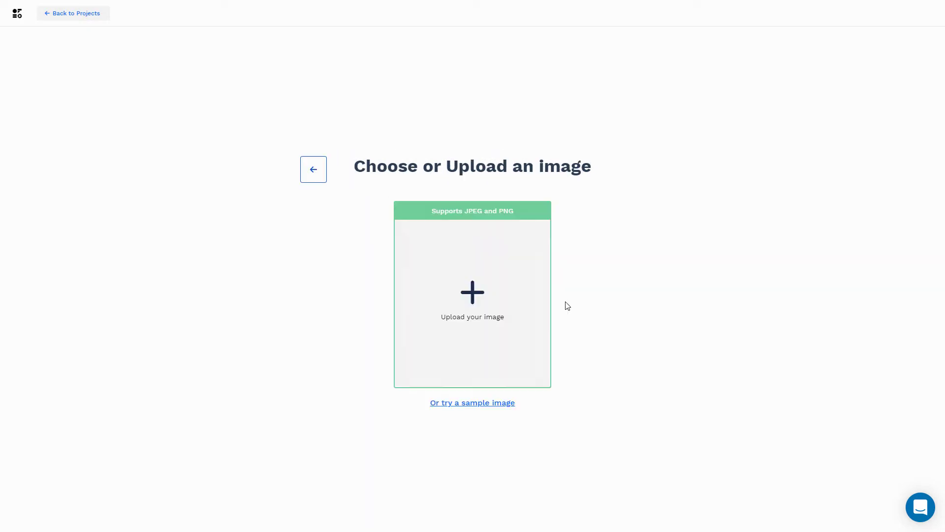
Generate product video designs from the yellow backpack sample image and scroll through them
click(488, 403)
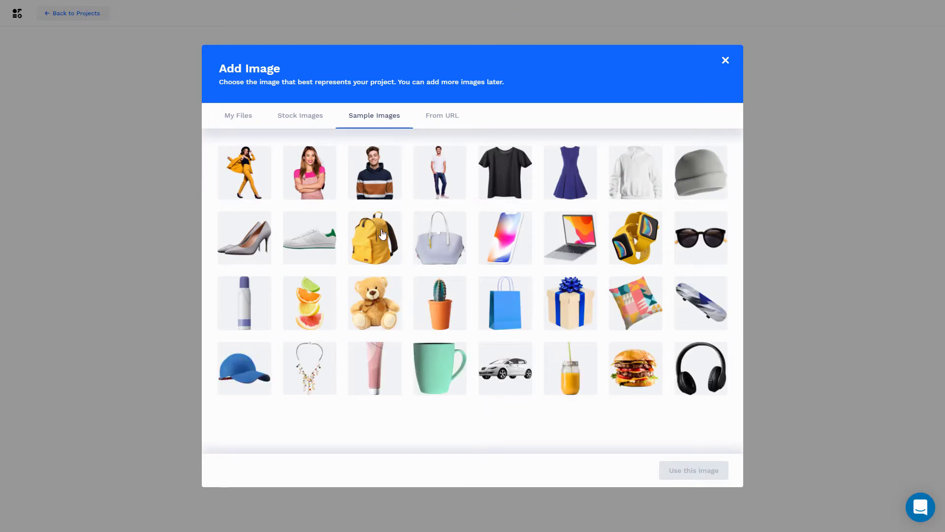
click(367, 226)
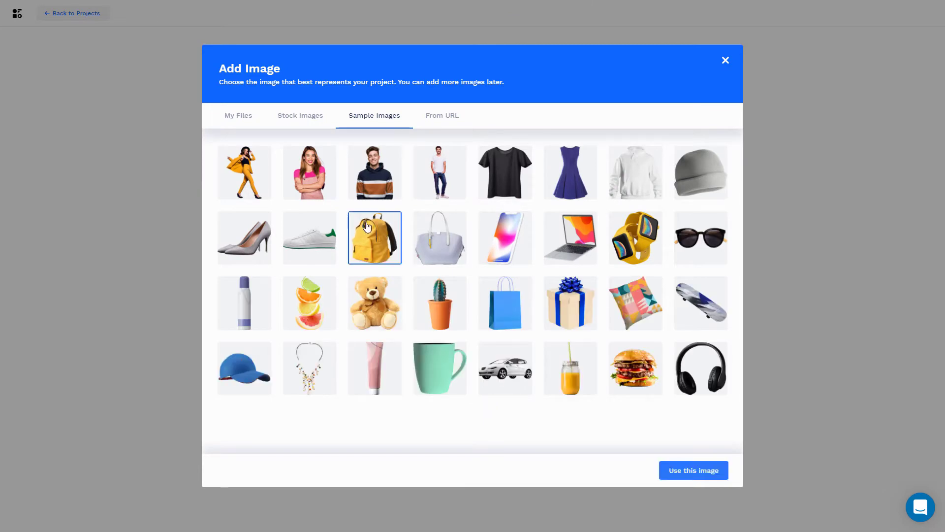
click(682, 474)
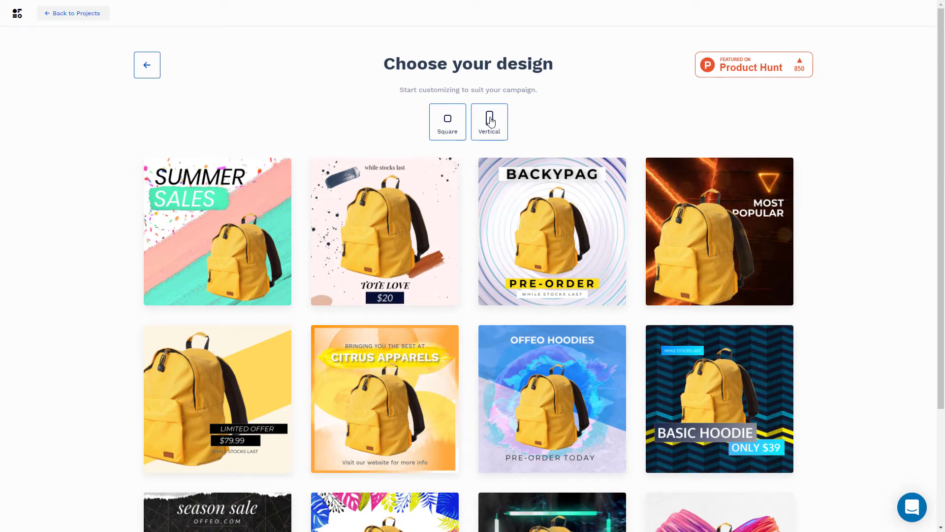
mouse_move(242, 210)
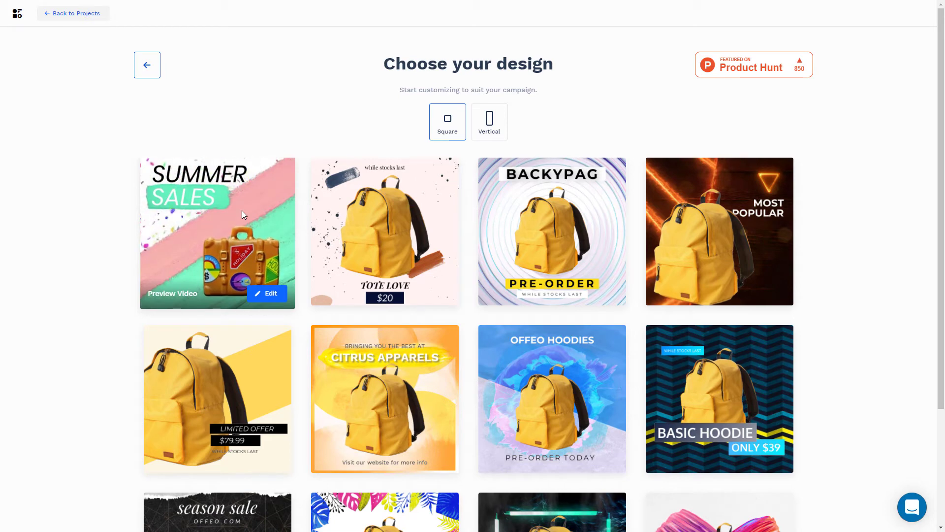
scroll(153, 320, down, 1)
scroll(153, 321, down, 2)
mouse_move(155, 320)
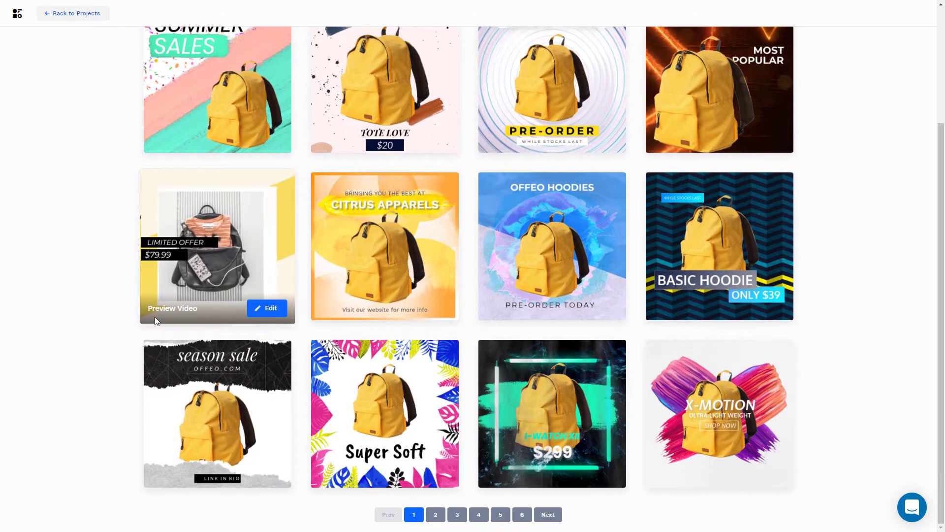
scroll(154, 321, up, 3)
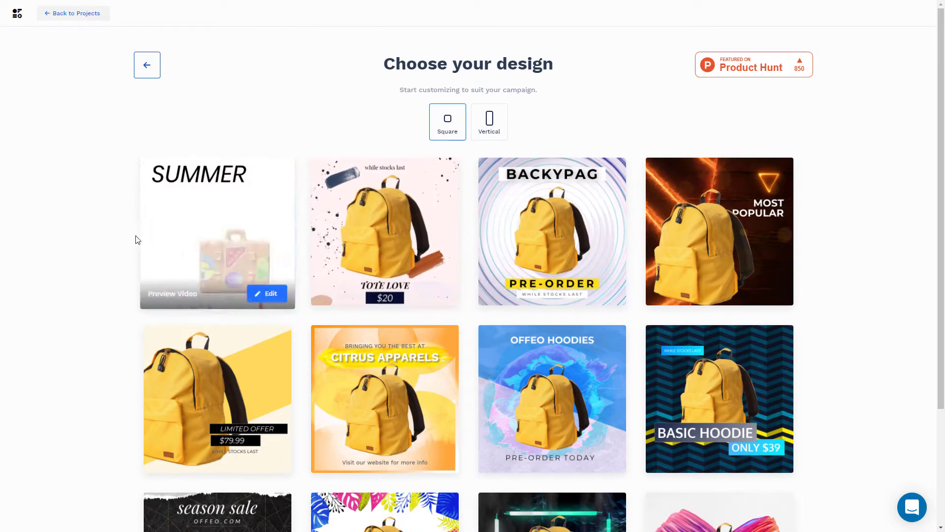
scroll(83, 229, down, 3)
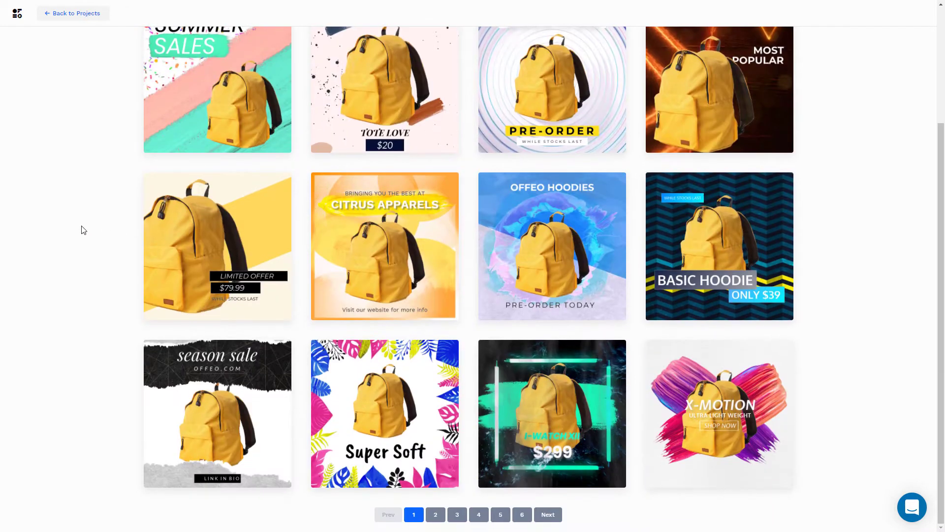
mouse_move(168, 224)
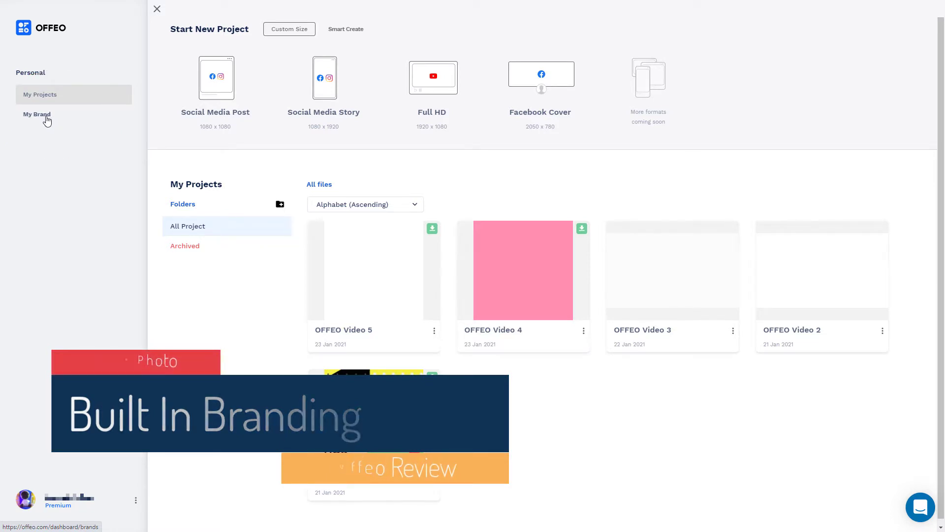
click(37, 114)
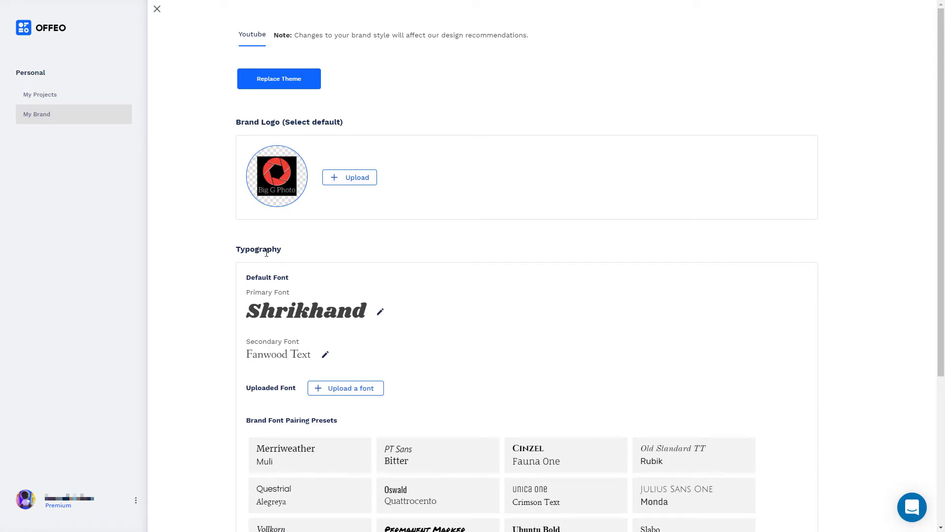
click(295, 88)
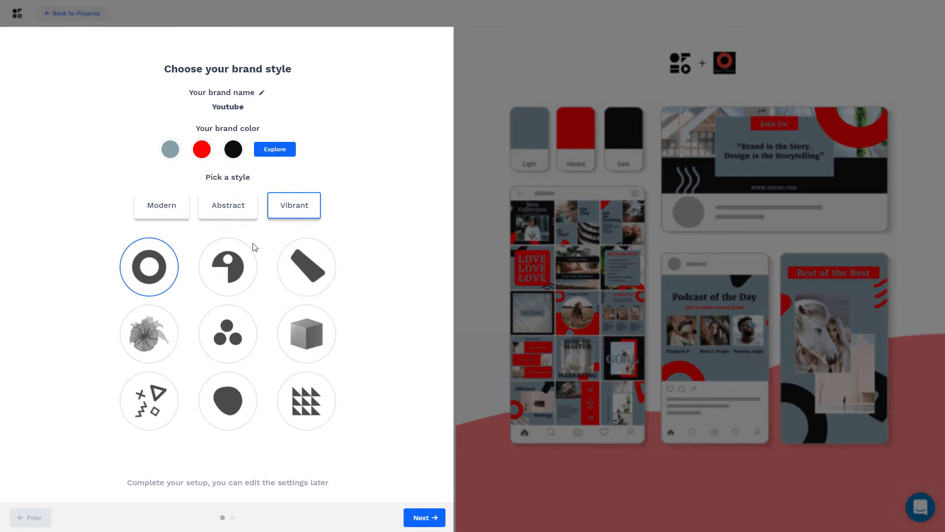
click(221, 213)
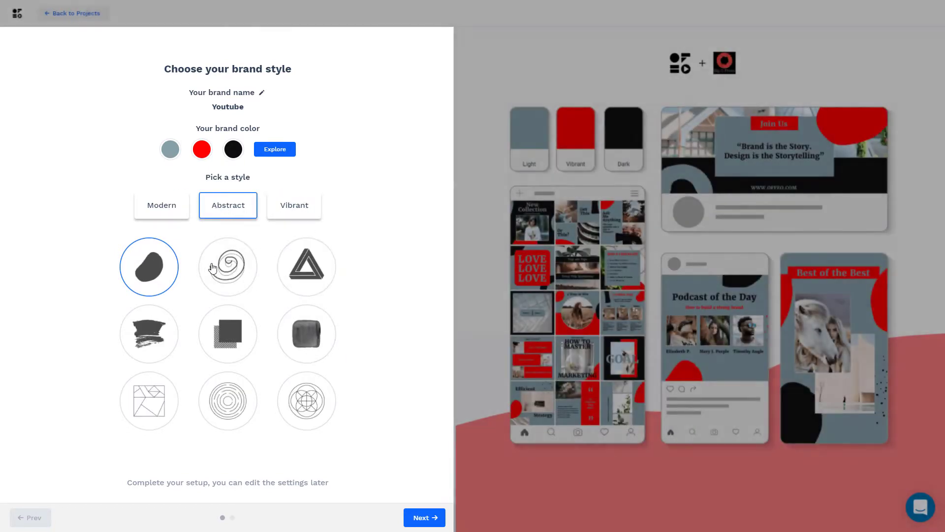
click(173, 210)
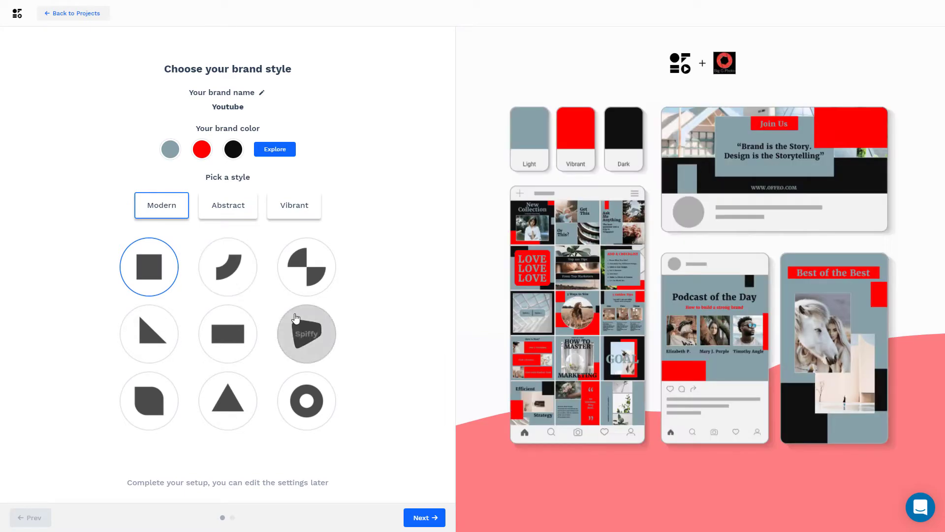
click(305, 212)
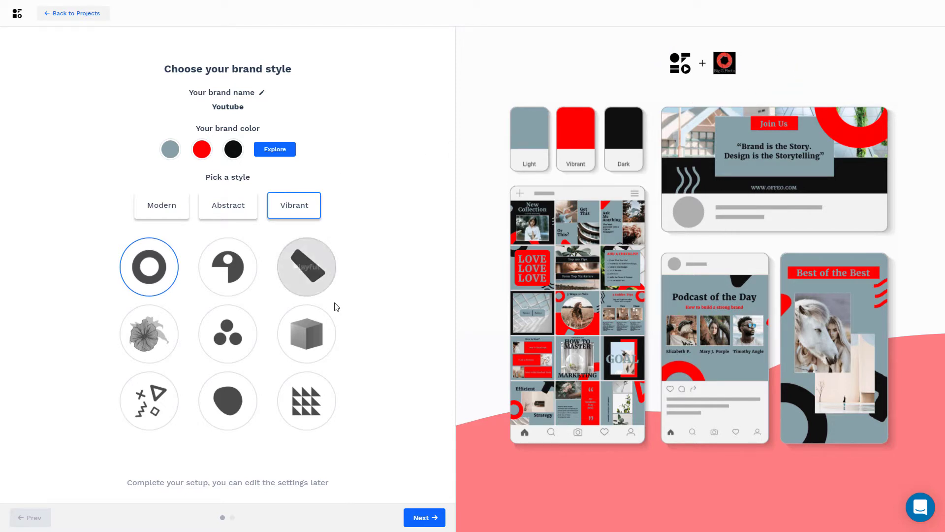
click(91, 16)
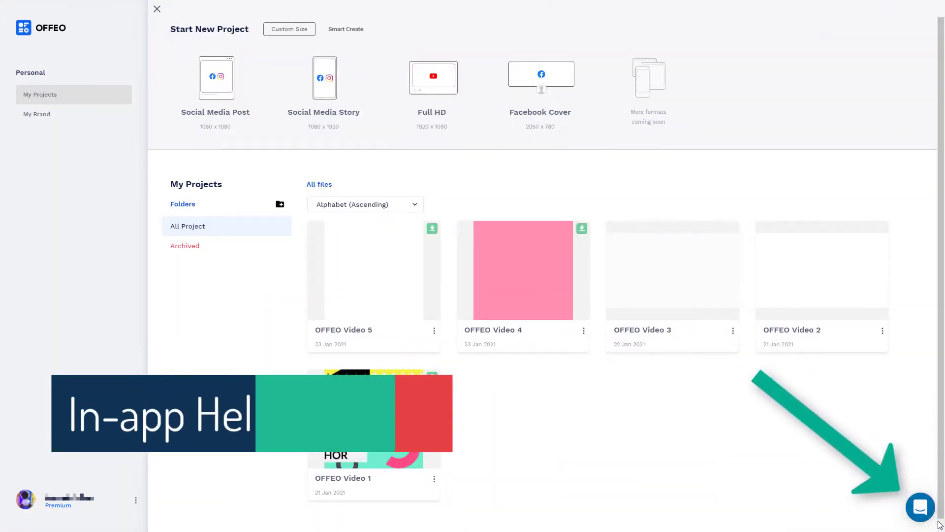
Open the Intercom help messenger from the bottom-right chat launcher and scroll through it
click(920, 511)
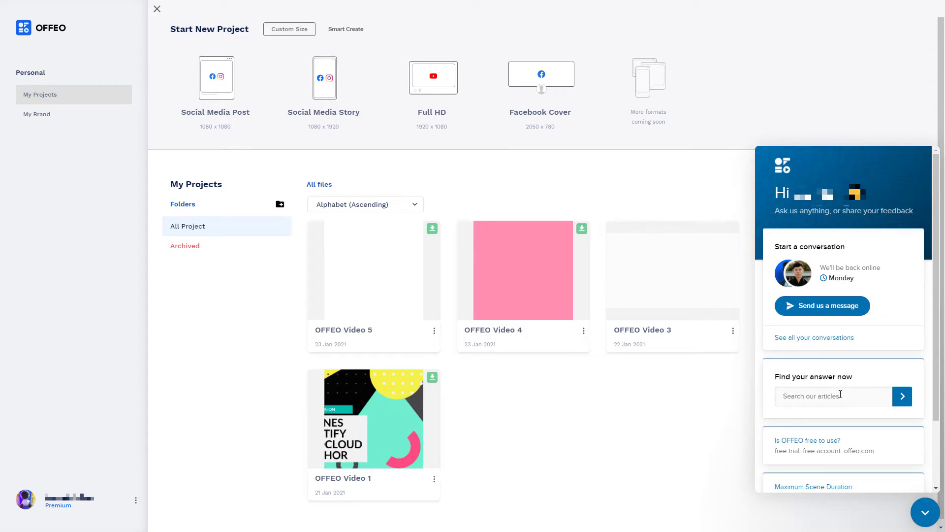
scroll(839, 394, down, 2)
scroll(839, 396, up, 2)
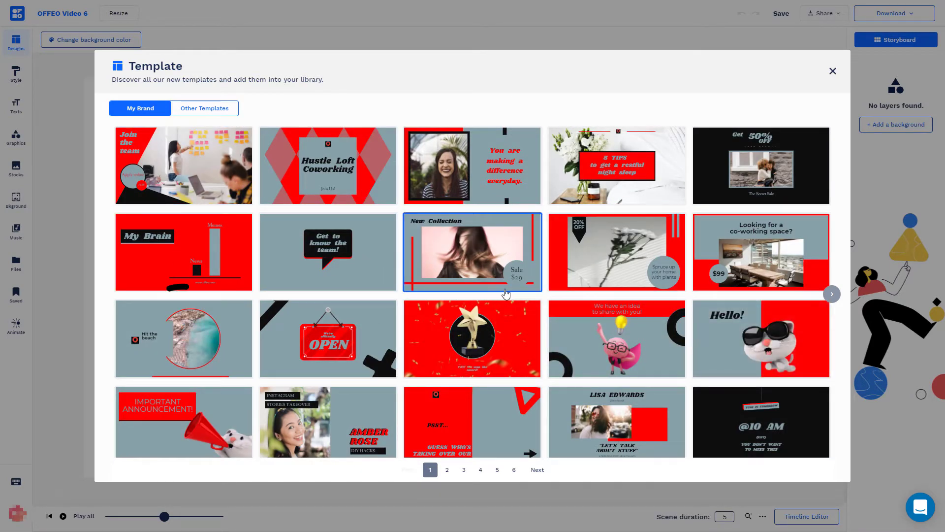
Load the 'Hit the beach' template from the My Brand tab into OFFEO Video 6
click(214, 337)
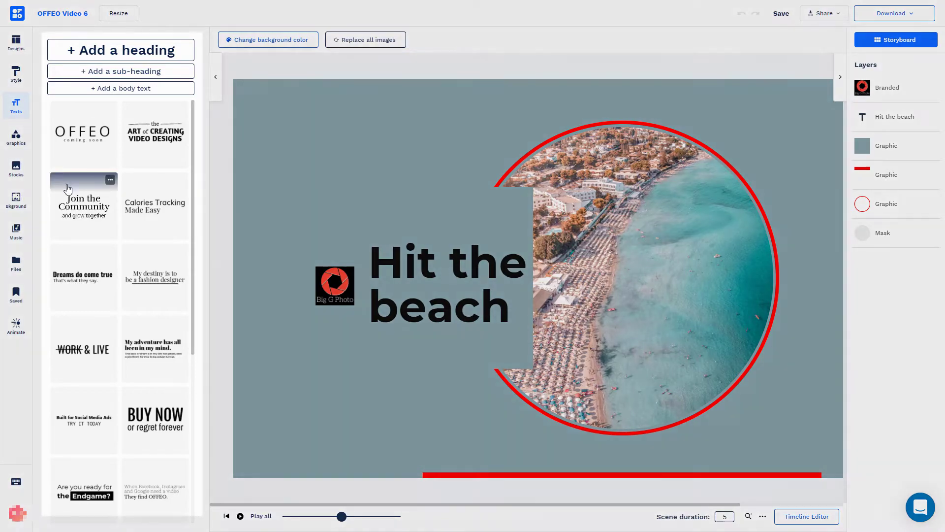
scroll(93, 216, down, 6)
scroll(93, 216, down, 5)
scroll(94, 216, up, 7)
scroll(93, 216, up, 4)
scroll(93, 216, down, 9)
scroll(93, 216, down, 3)
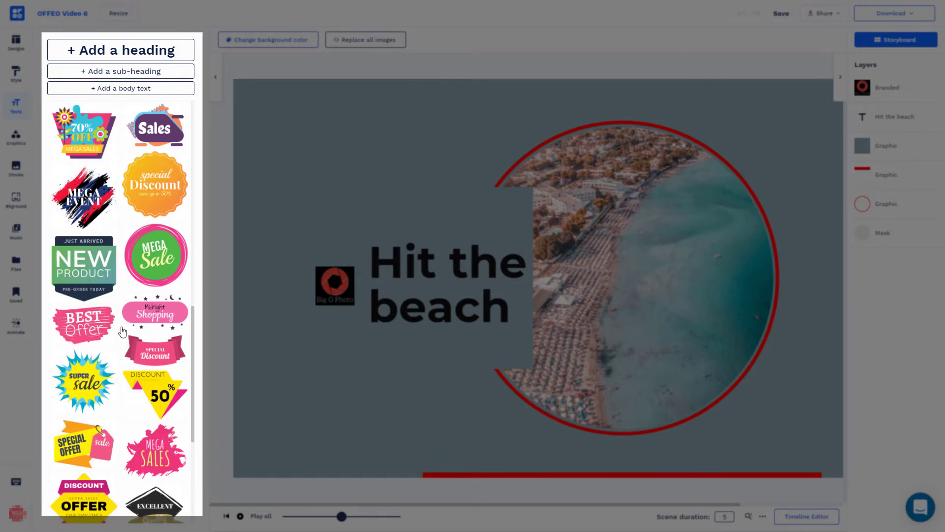
scroll(105, 338, down, 3)
scroll(104, 339, down, 4)
scroll(102, 337, down, 2)
scroll(102, 338, down, 2)
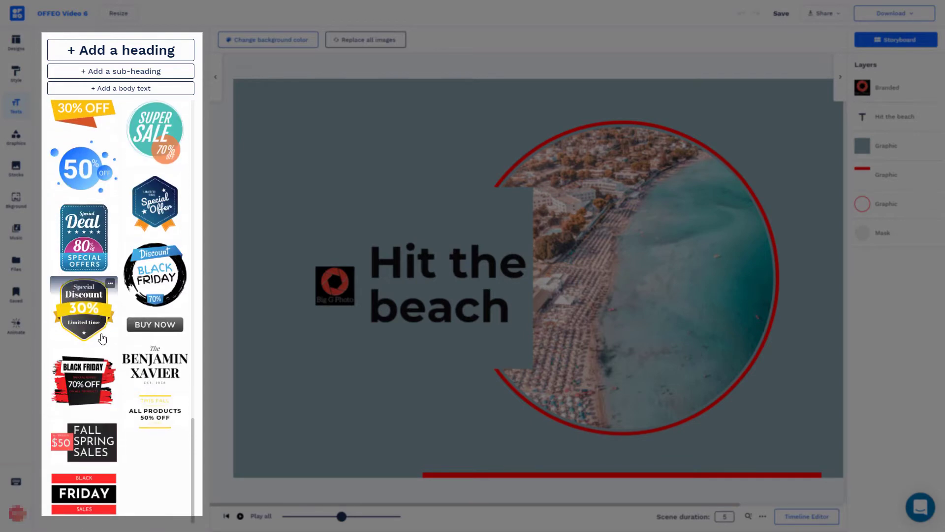
scroll(102, 338, up, 2)
scroll(101, 337, down, 2)
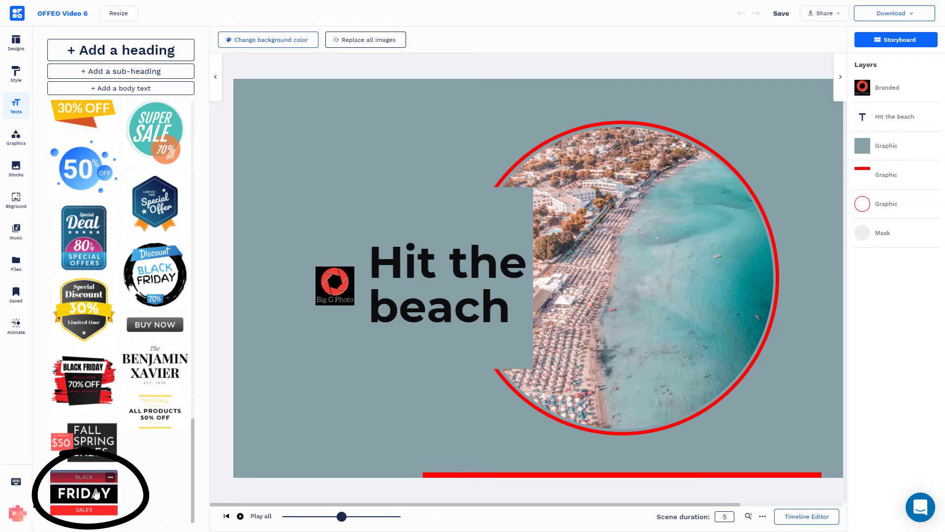
scroll(96, 492, up, 5)
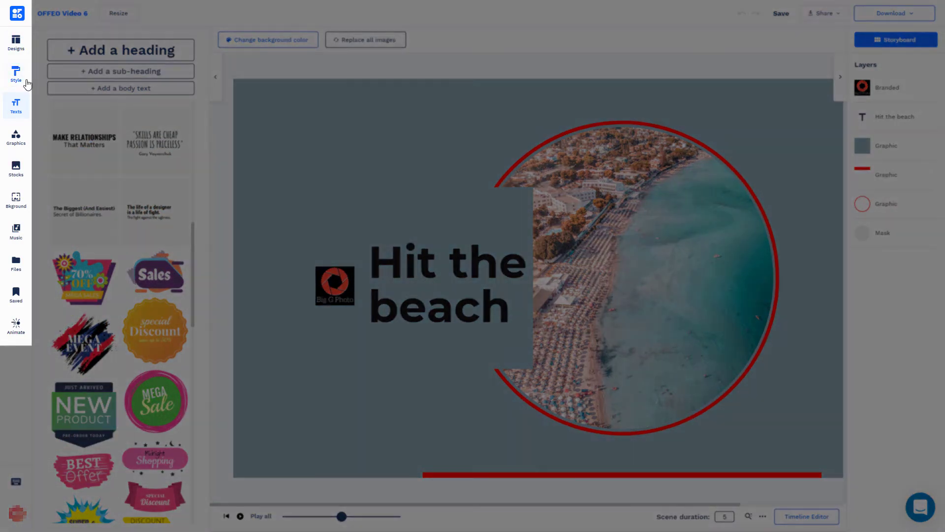
click(16, 137)
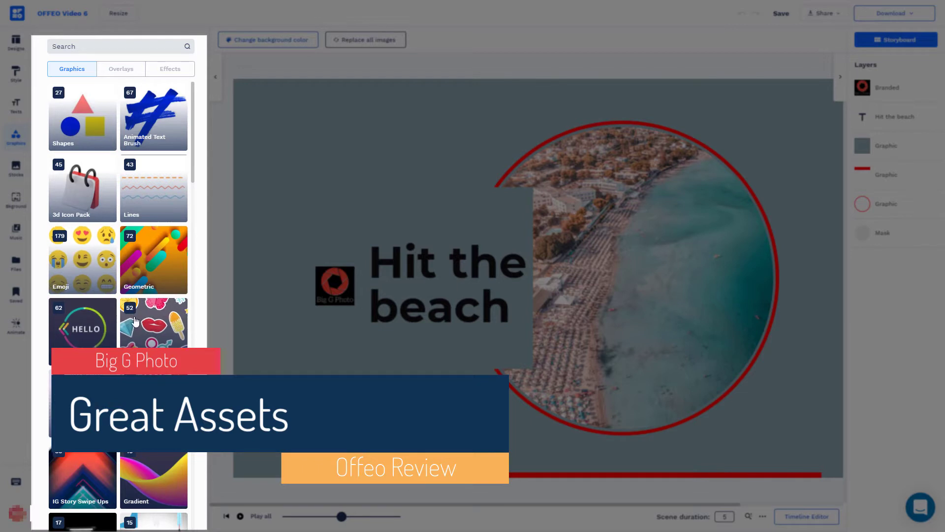
scroll(167, 341, down, 2)
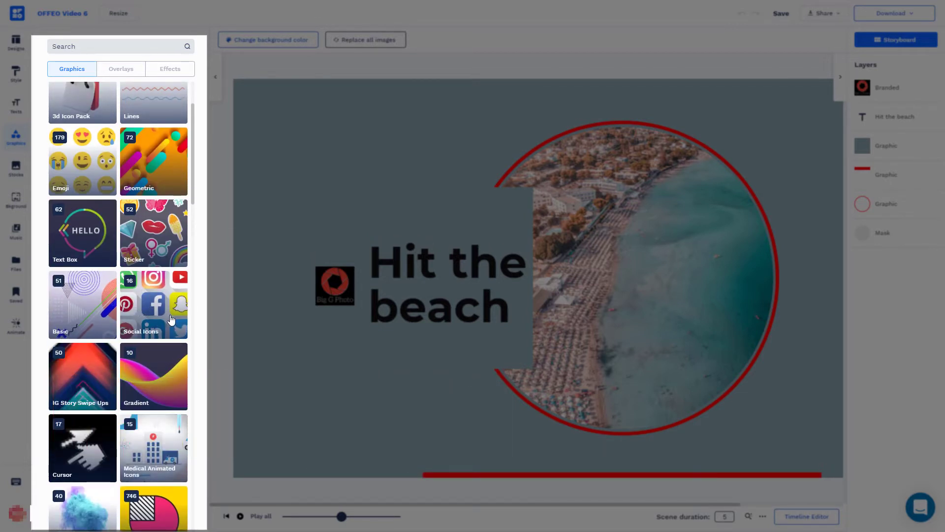
scroll(93, 325, down, 5)
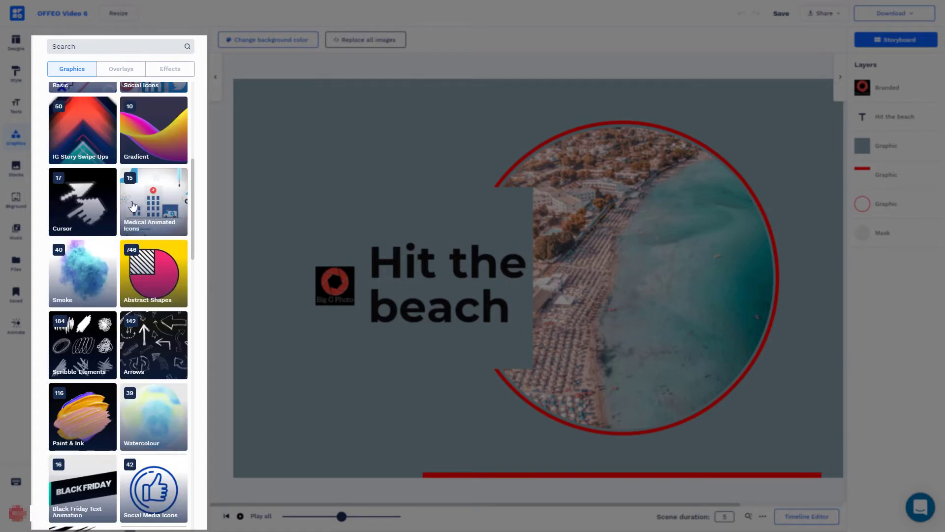
scroll(123, 331, down, 1)
scroll(123, 331, down, 2)
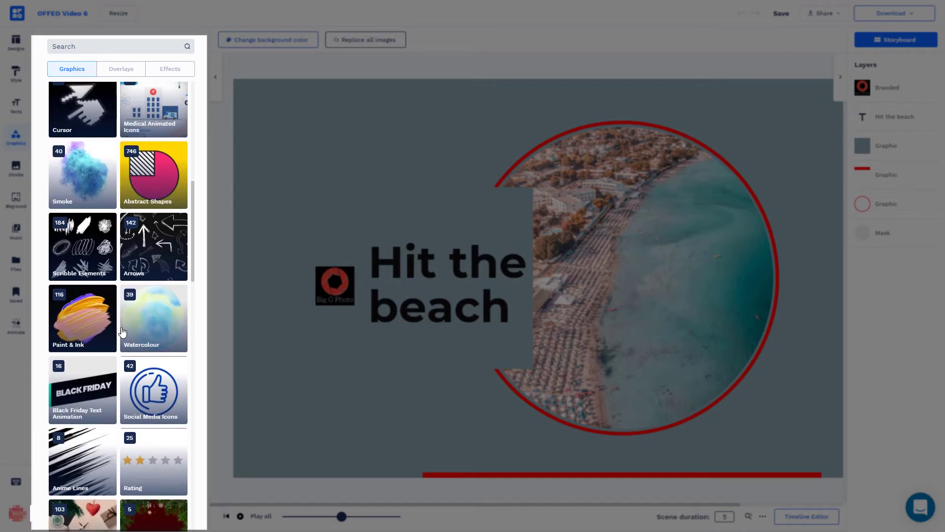
scroll(123, 331, down, 1)
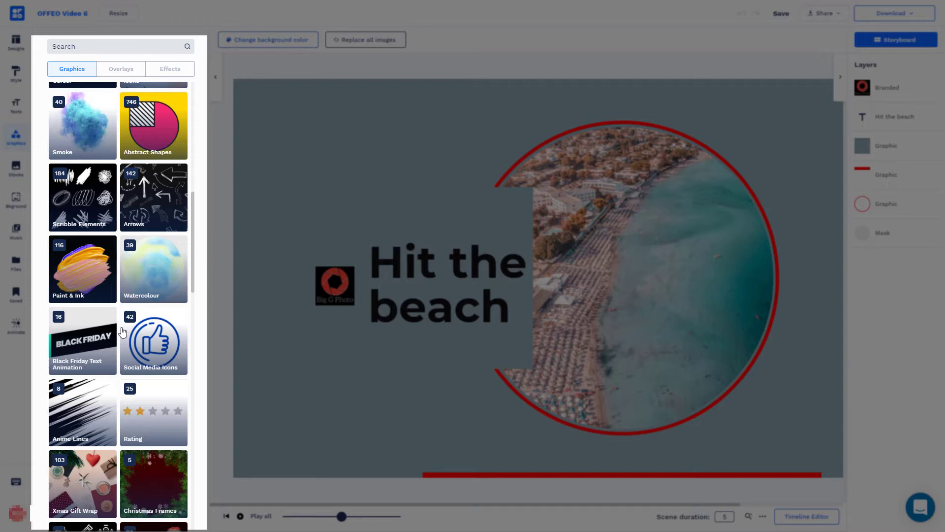
scroll(118, 335, down, 10)
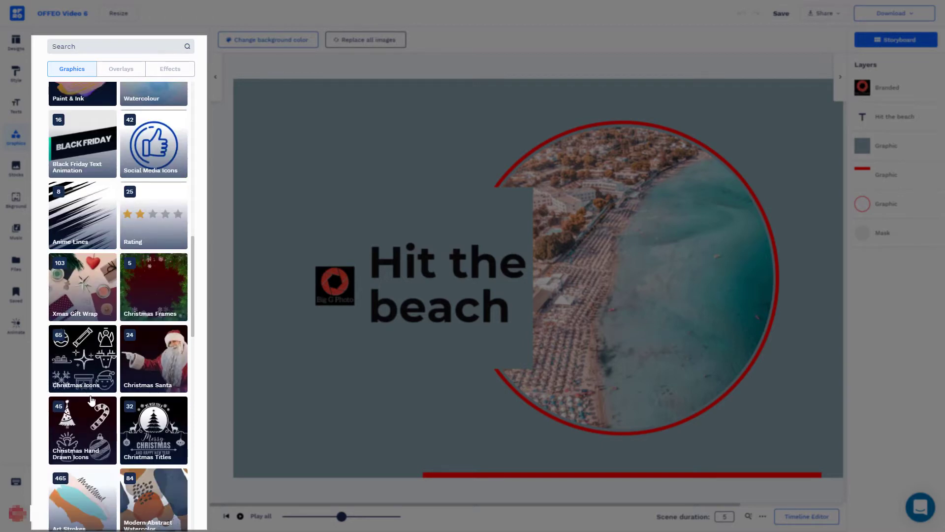
scroll(102, 401, down, 3)
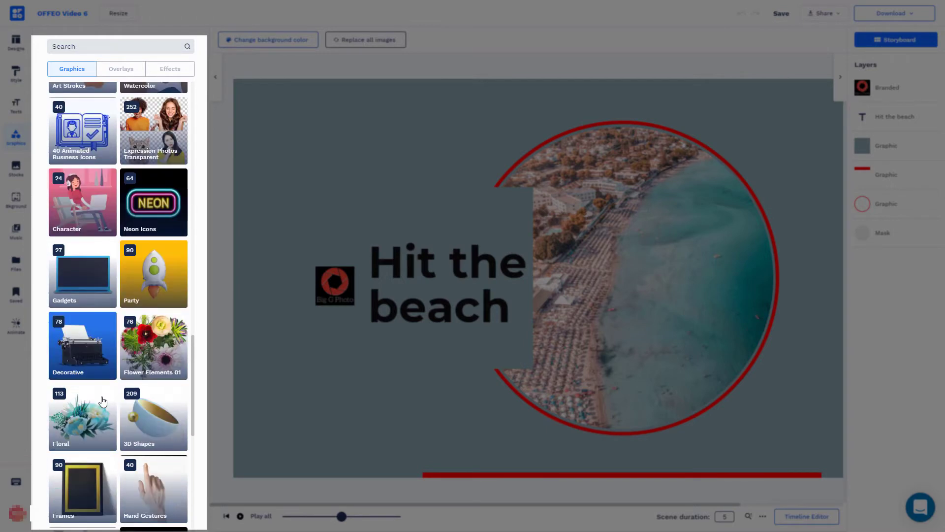
scroll(103, 401, up, 6)
Browse the Stocks library's video clips and scroll through the shape and letter masks
click(17, 171)
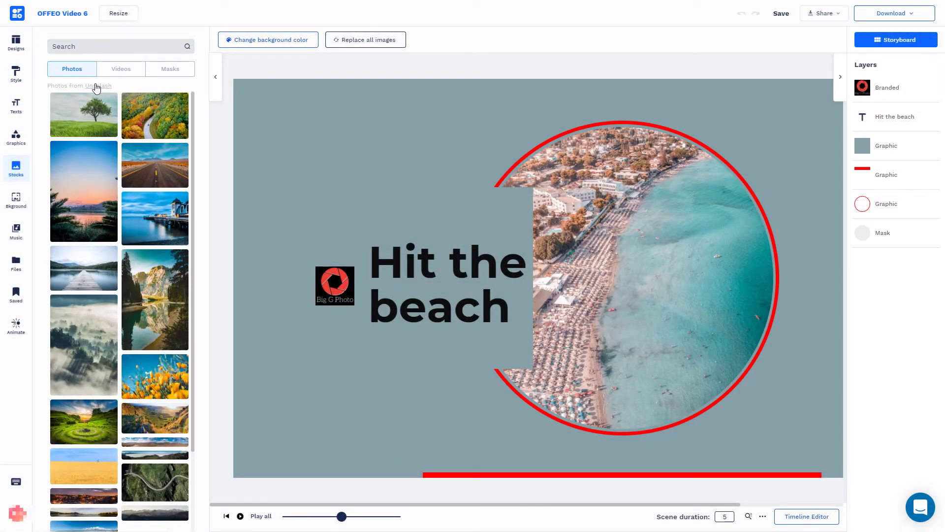
click(121, 70)
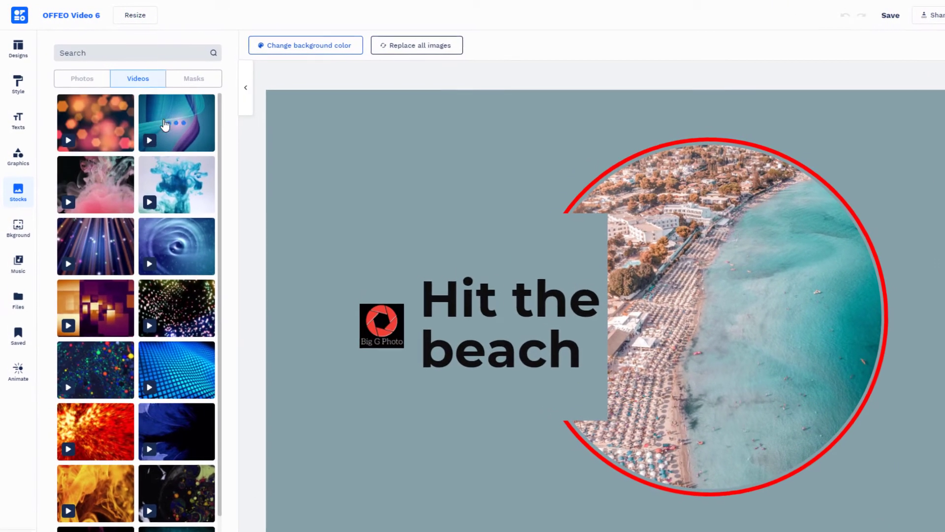
scroll(165, 125, down, 6)
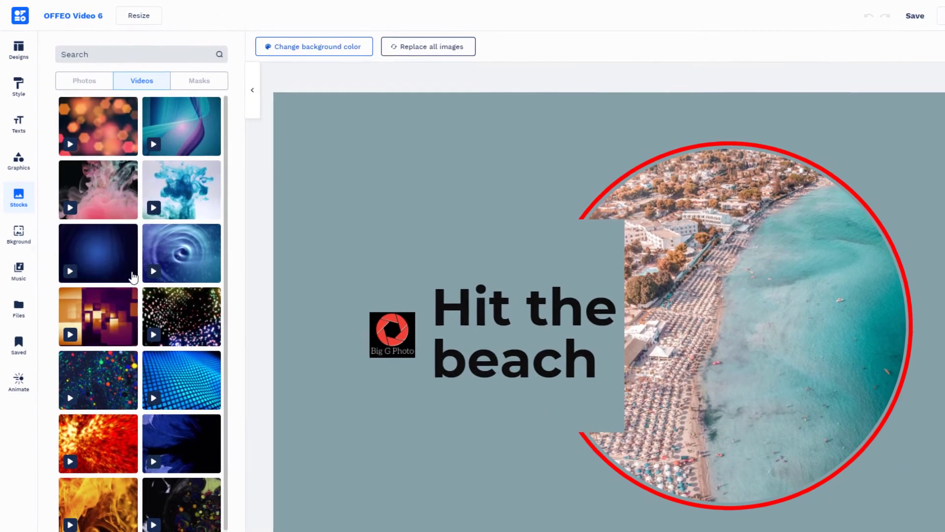
scroll(133, 279, up, 6)
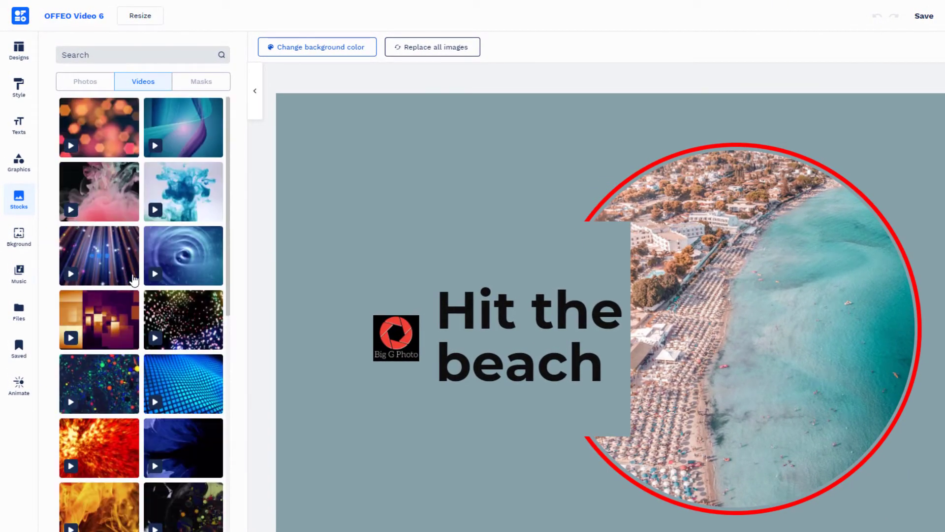
scroll(122, 231, down, 4)
scroll(121, 232, down, 15)
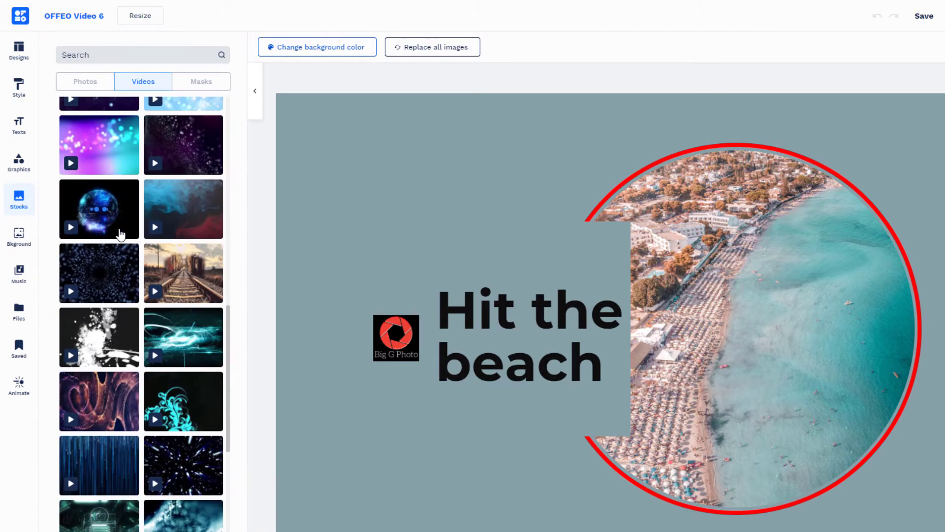
scroll(122, 238, up, 5)
scroll(194, 197, up, 10)
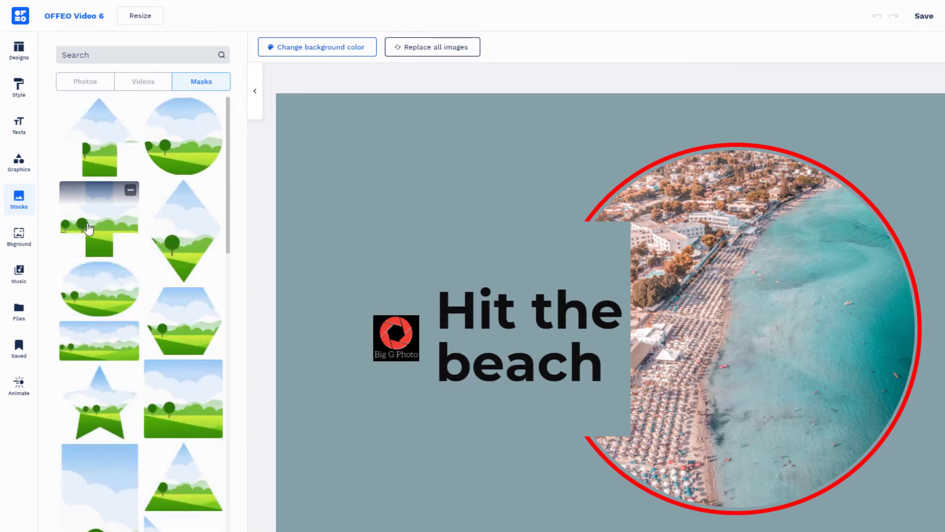
scroll(136, 245, down, 4)
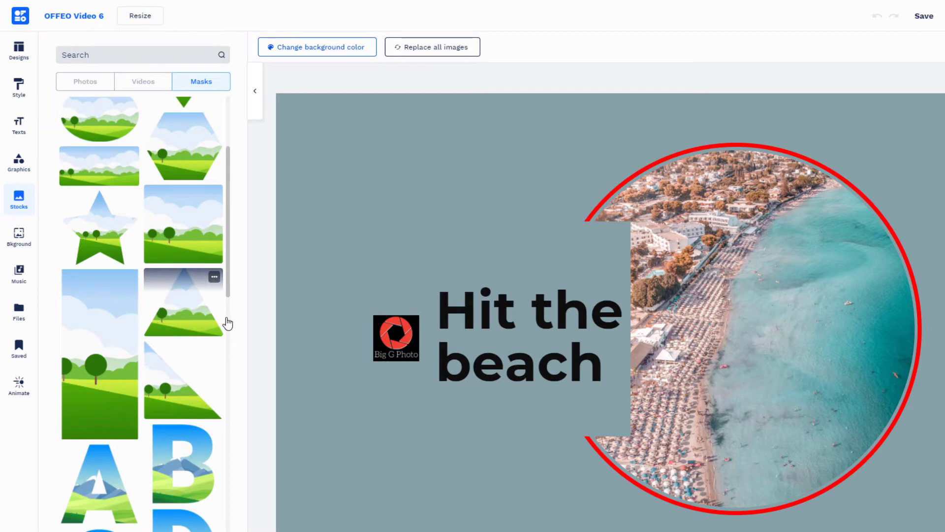
scroll(180, 353, down, 3)
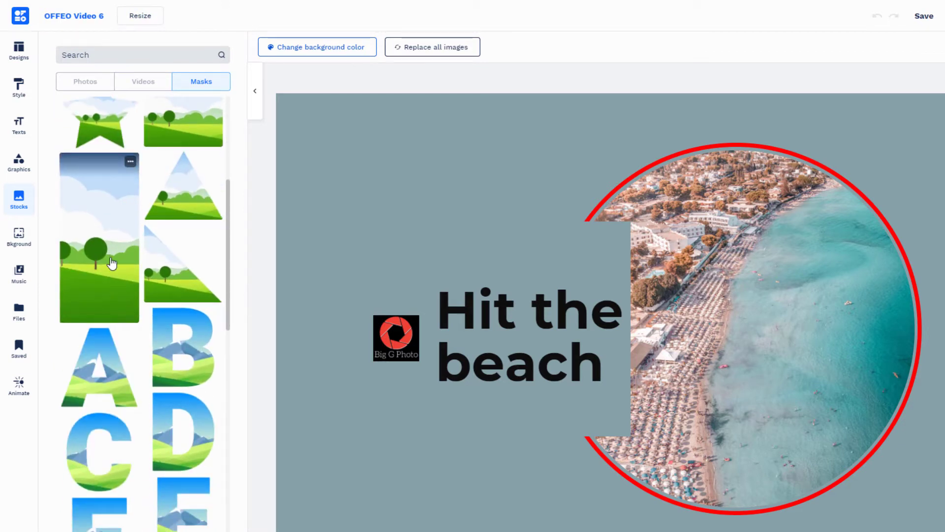
scroll(106, 263, down, 15)
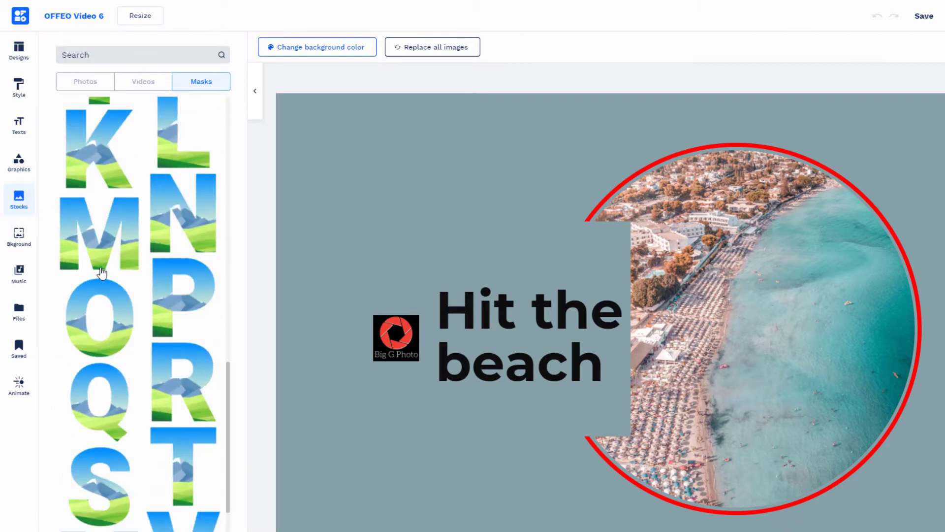
scroll(102, 272, up, 18)
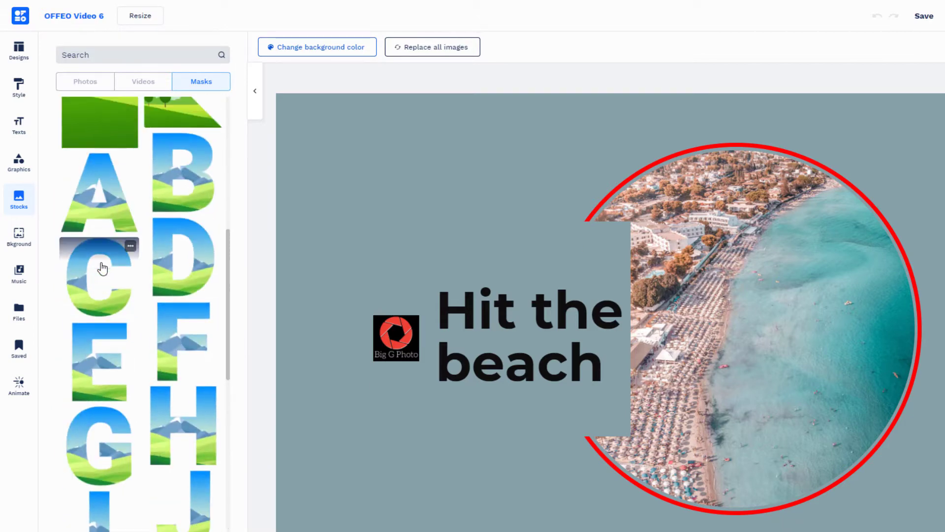
Show the Bkground library's Patterns, then its animated Videos backgrounds
click(19, 237)
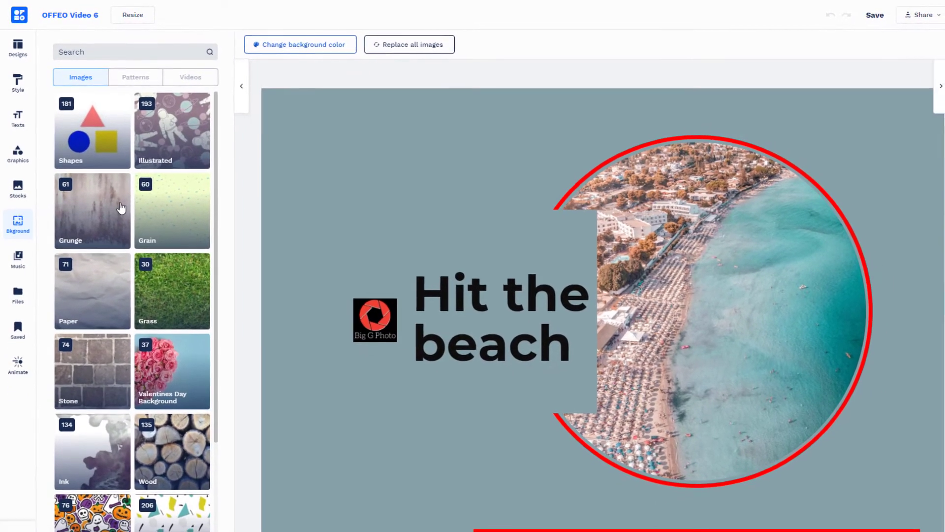
click(124, 79)
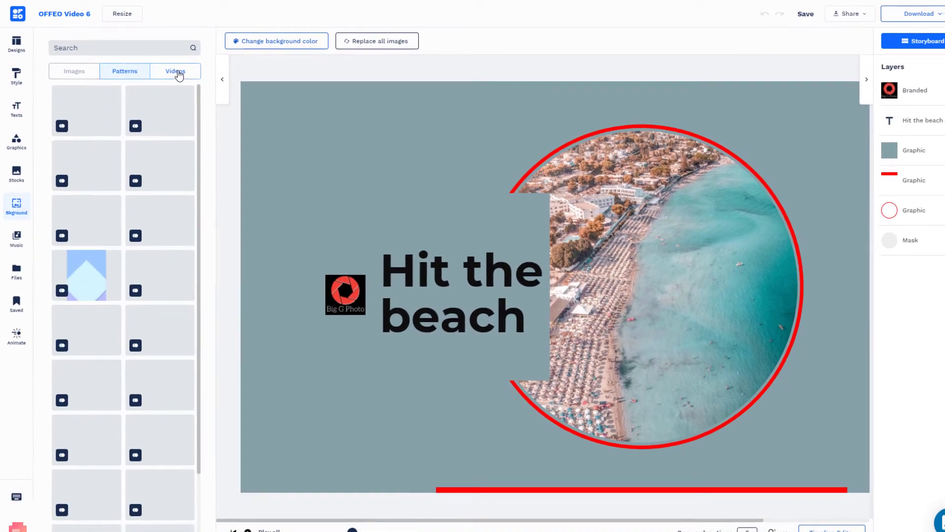
click(176, 73)
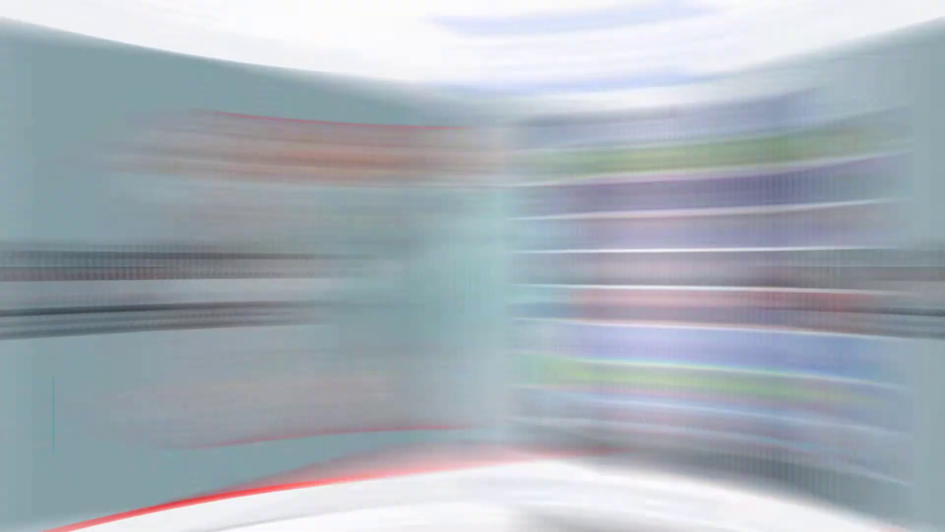
Browse the Music library by category and filter to the Electronica & Dance genre
click(15, 231)
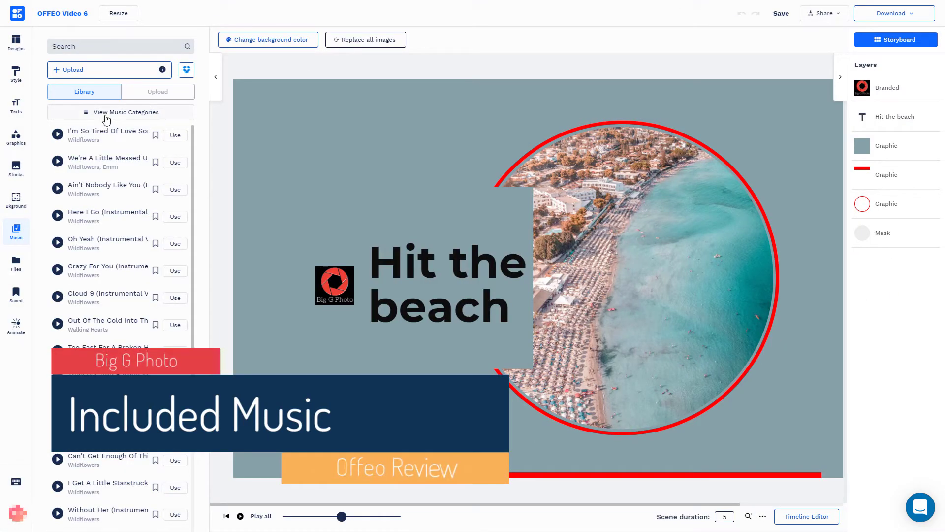
scroll(93, 459, down, 7)
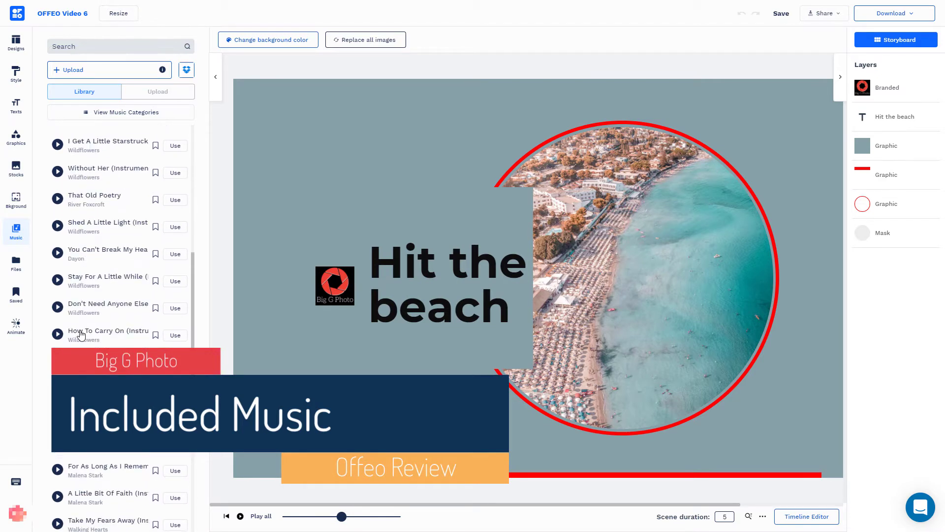
scroll(81, 334, up, 7)
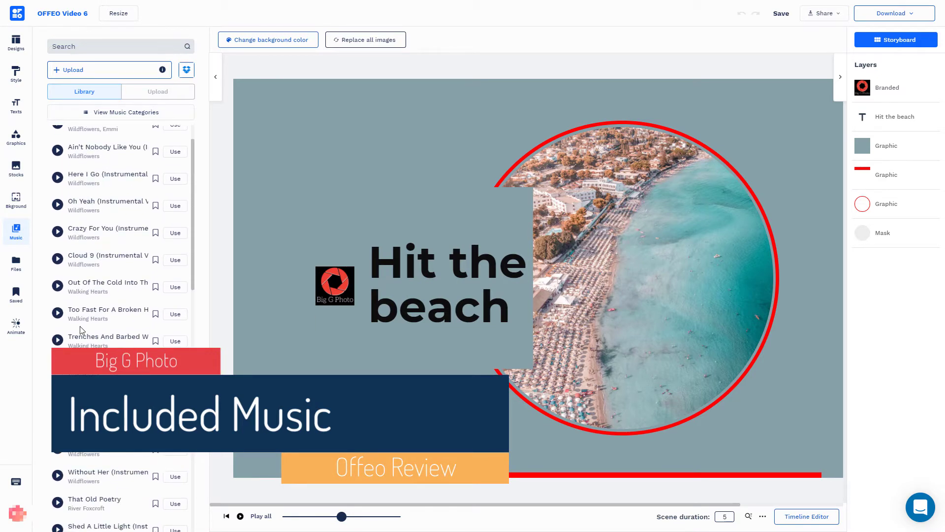
click(159, 112)
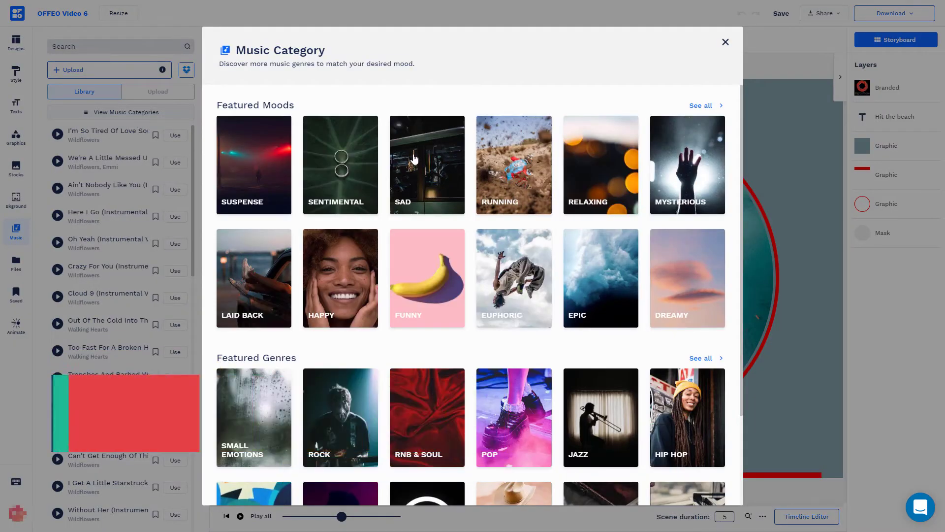
scroll(494, 319, down, 2)
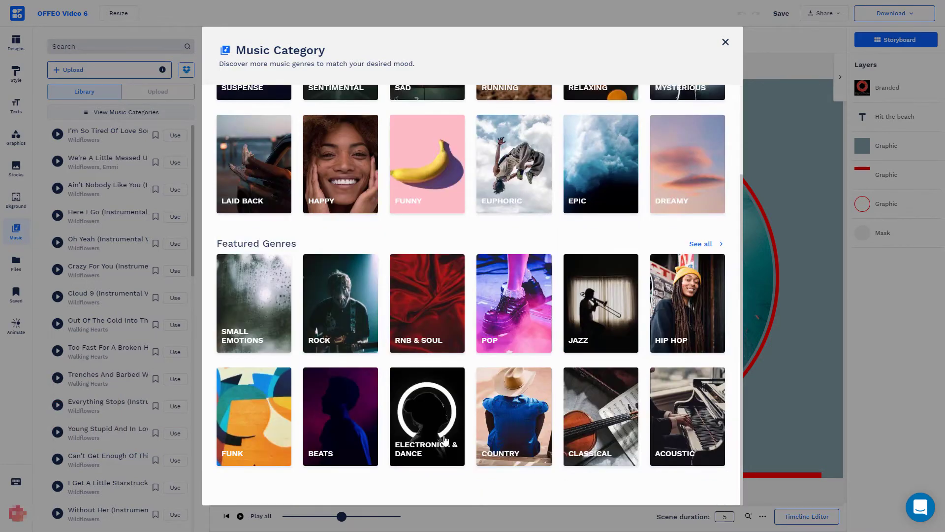
scroll(536, 277, up, 2)
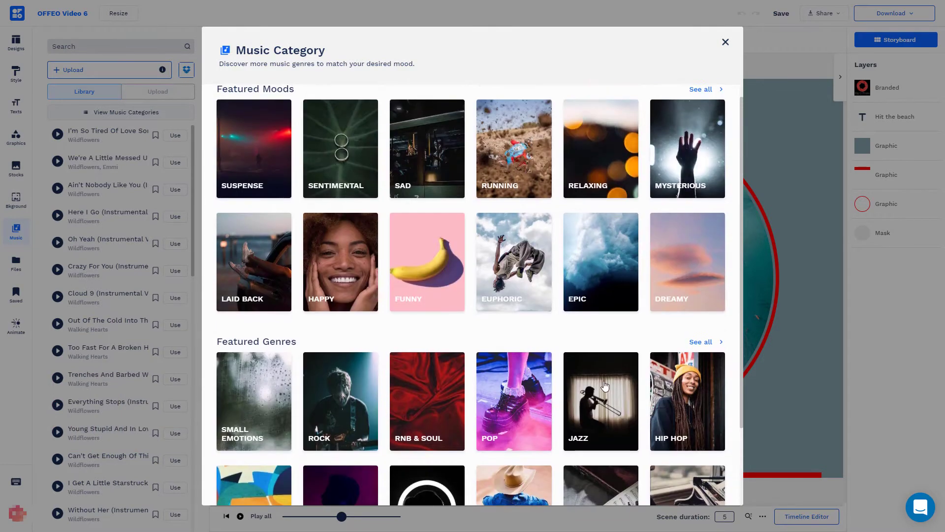
scroll(434, 246, up, 1)
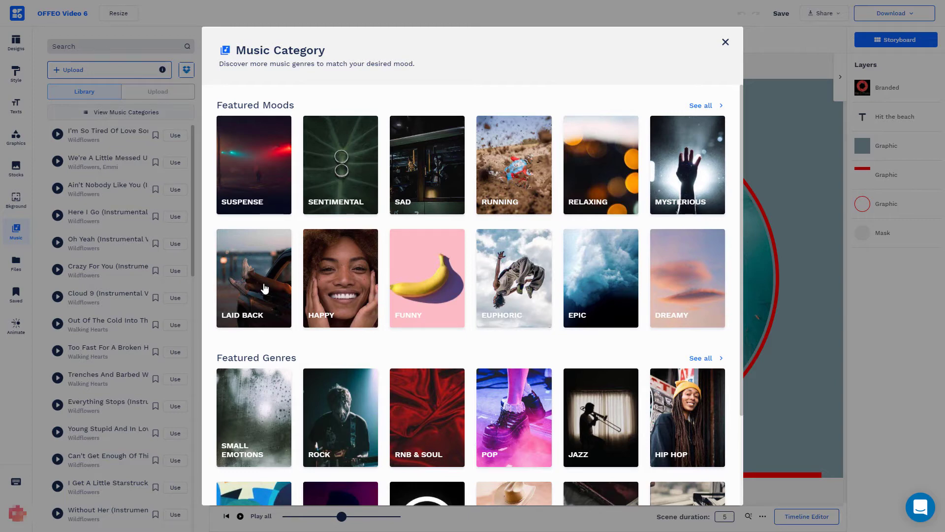
scroll(462, 278, down, 2)
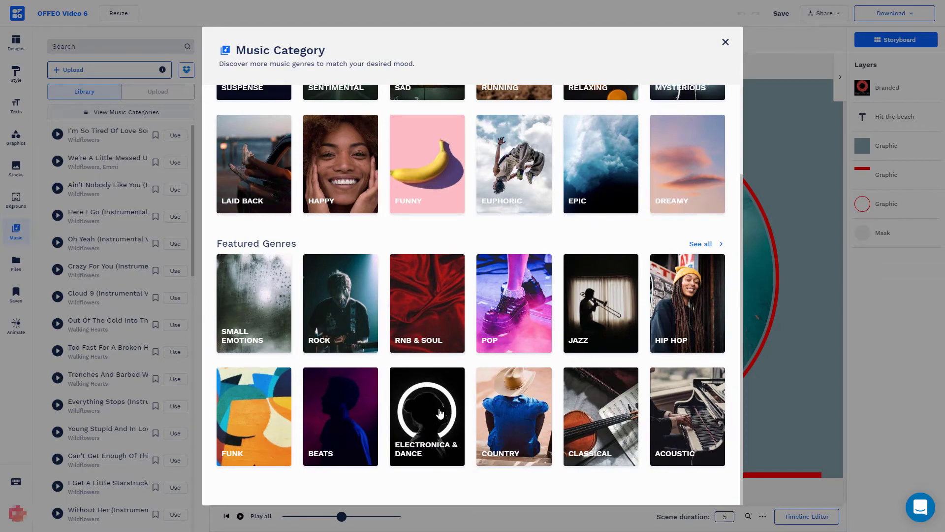
click(435, 395)
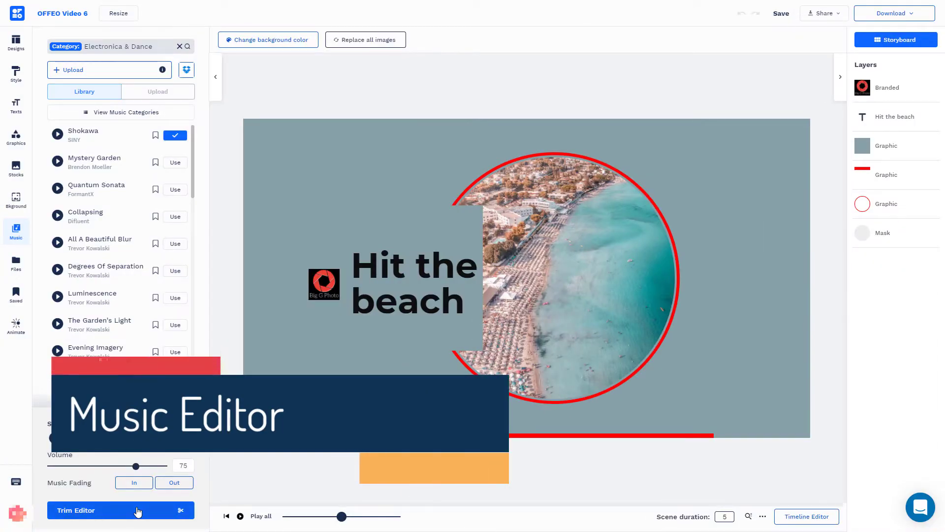
Check the Shokawa trim, dismiss the Animate tip, and preview the scene from the start
click(138, 510)
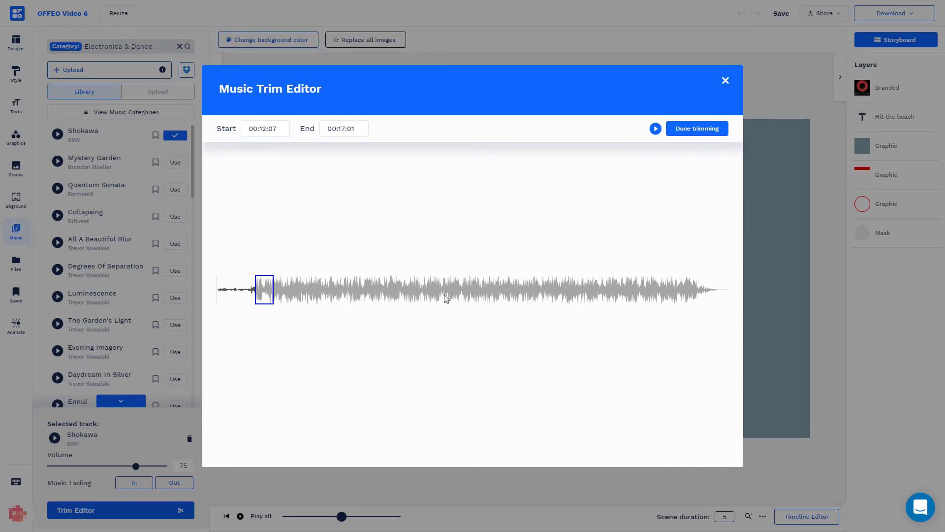
click(726, 81)
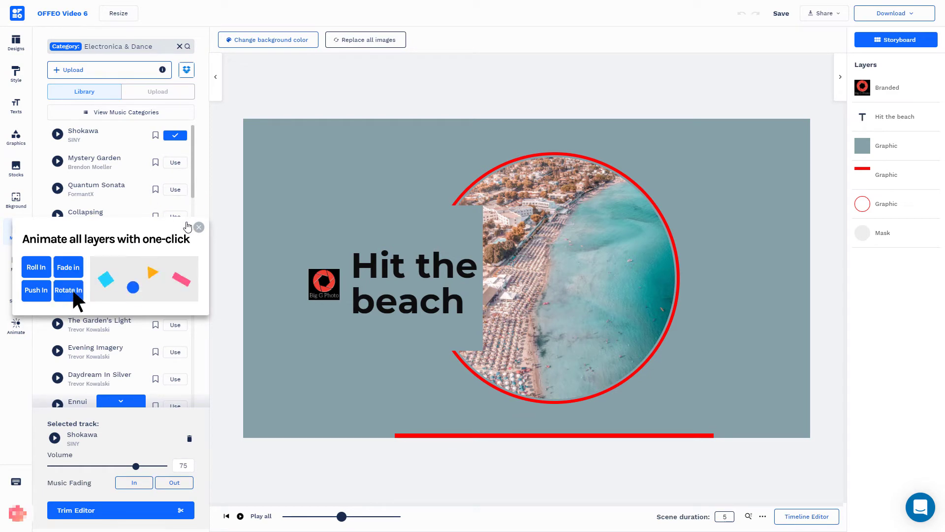
click(199, 227)
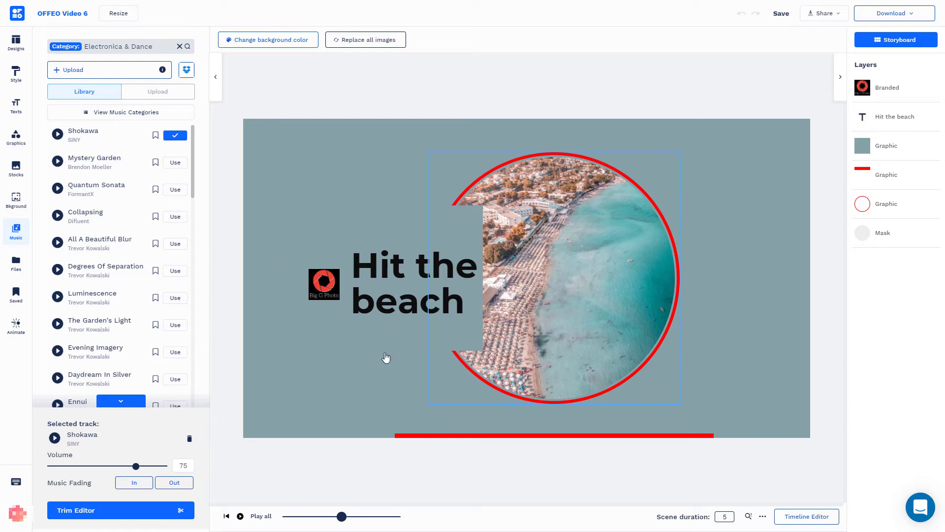
click(227, 516)
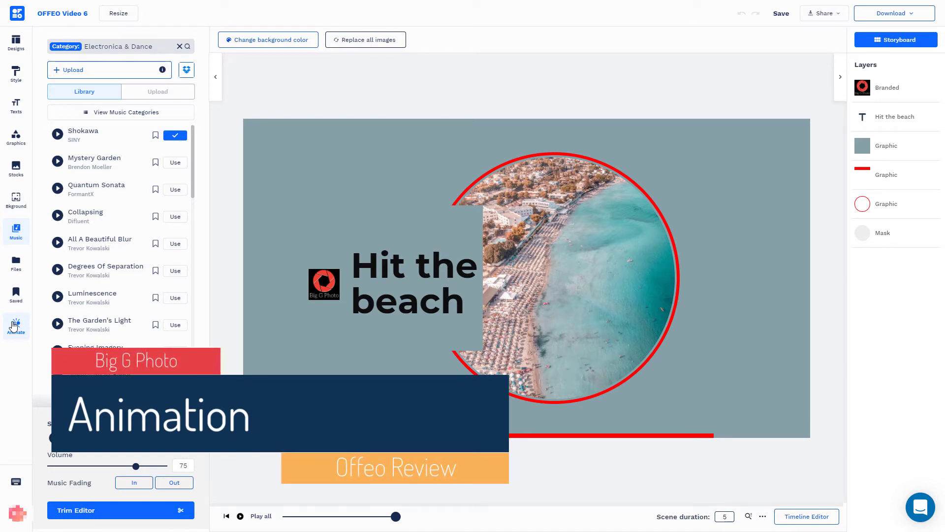
Apply the Bounce In preset to all scene elements, overwriting their existing animations
click(14, 327)
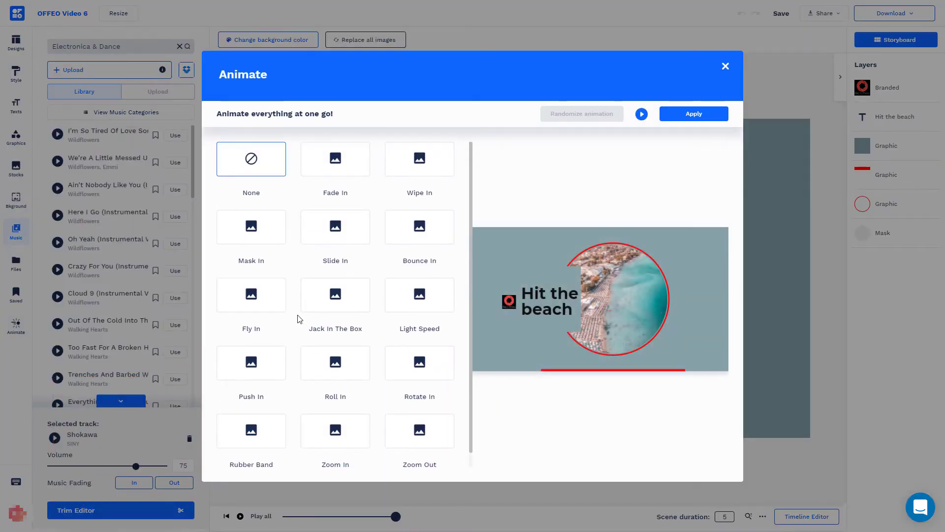
scroll(297, 318, down, 1)
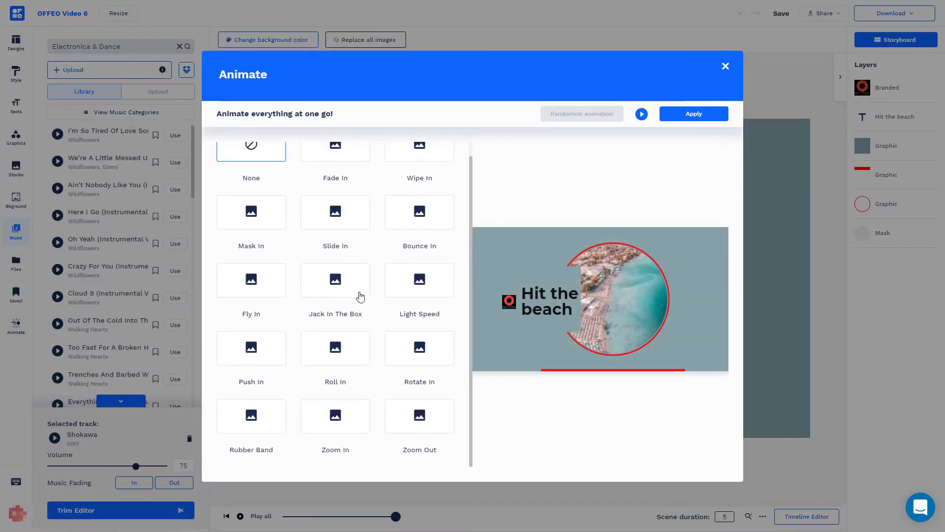
click(429, 212)
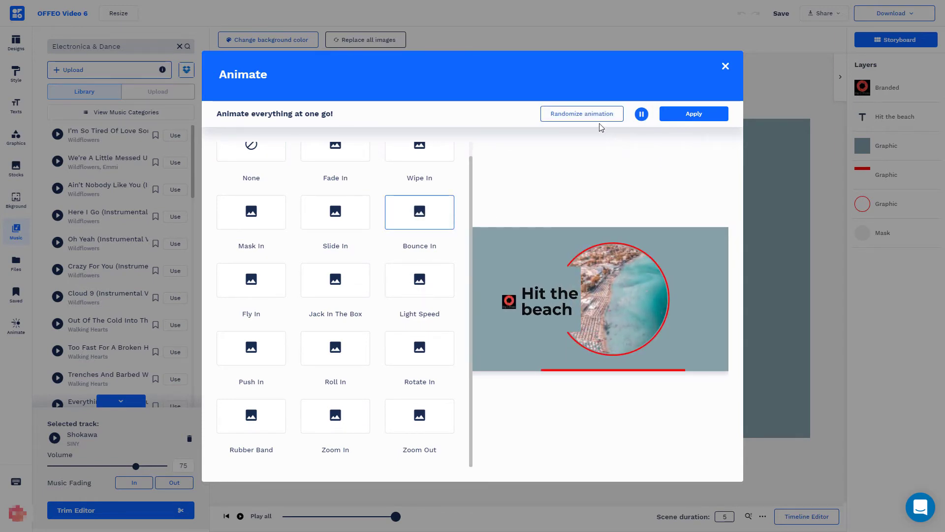
click(682, 117)
click(411, 290)
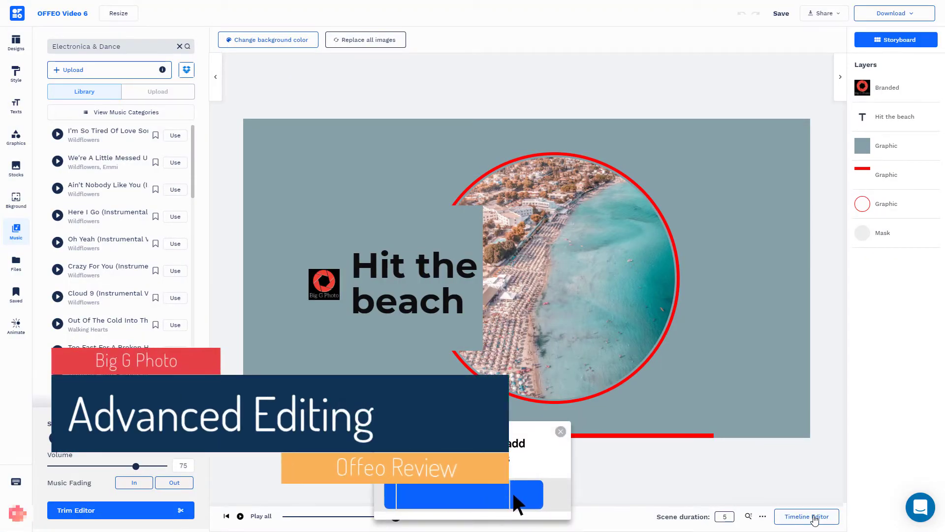
Give the Big G Photo logo a Hinge exit animation in the timeline and preview it
click(815, 517)
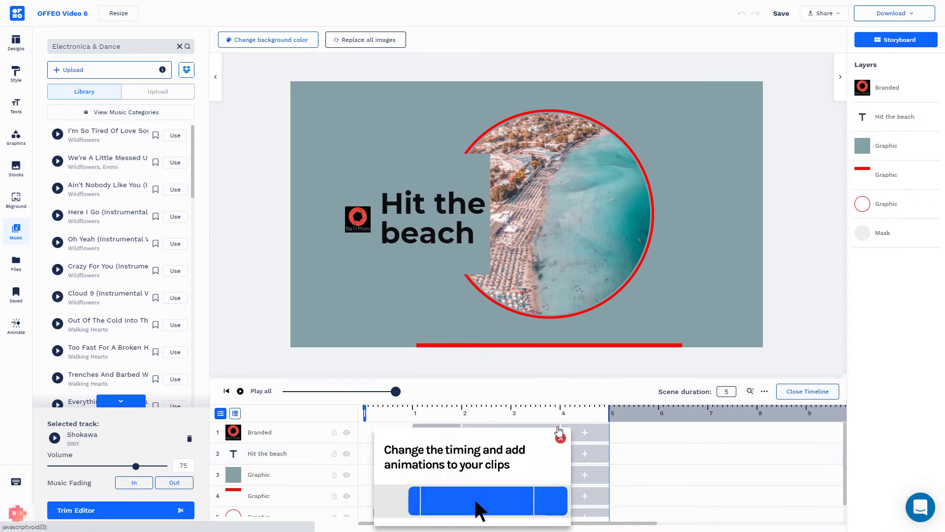
click(561, 432)
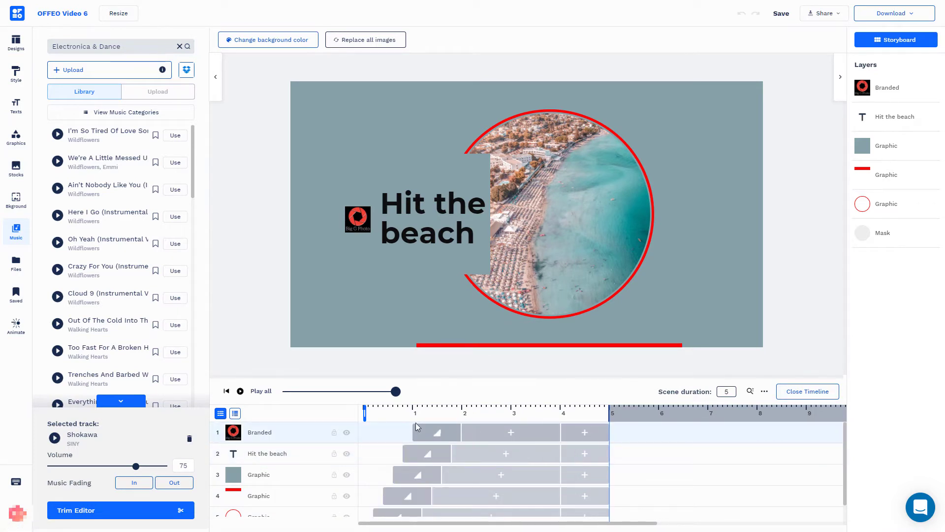
click(429, 410)
drag(432, 410, 589, 418)
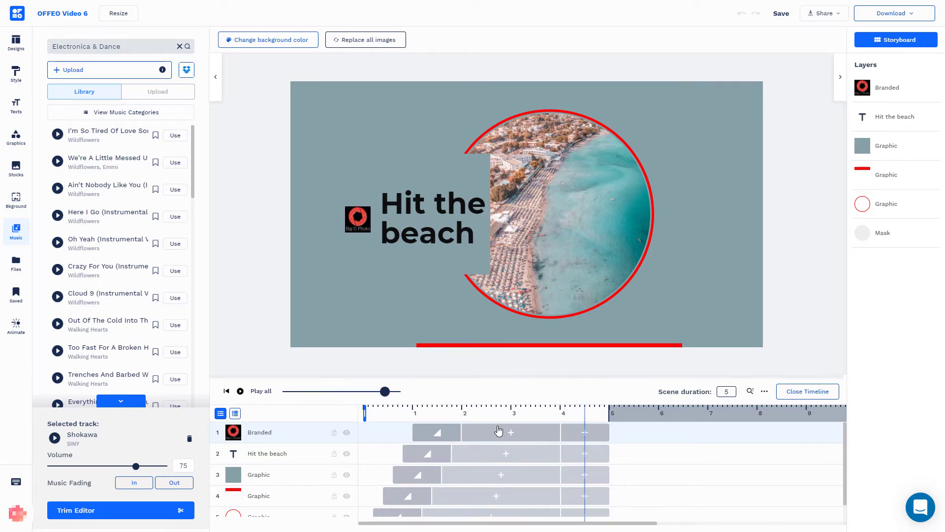
click(584, 439)
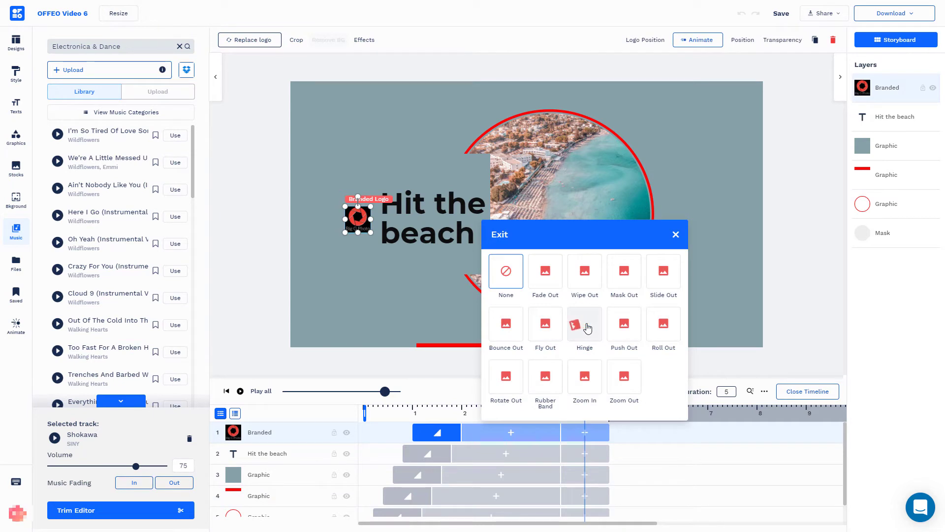
click(586, 326)
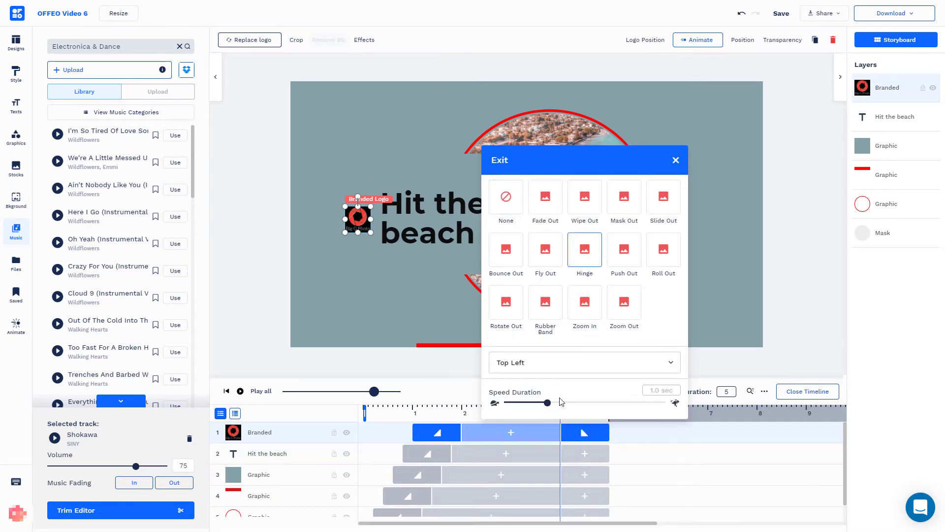
click(676, 160)
click(427, 408)
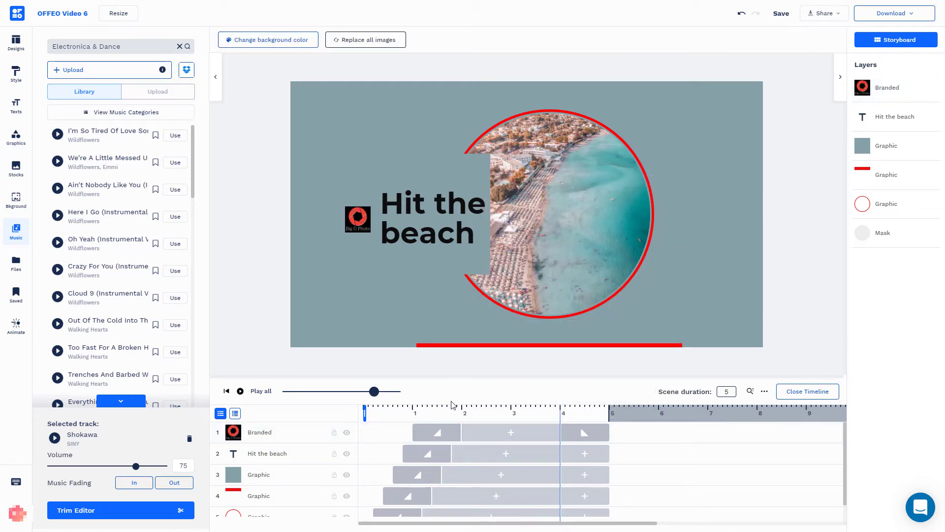
drag(374, 391, 313, 391)
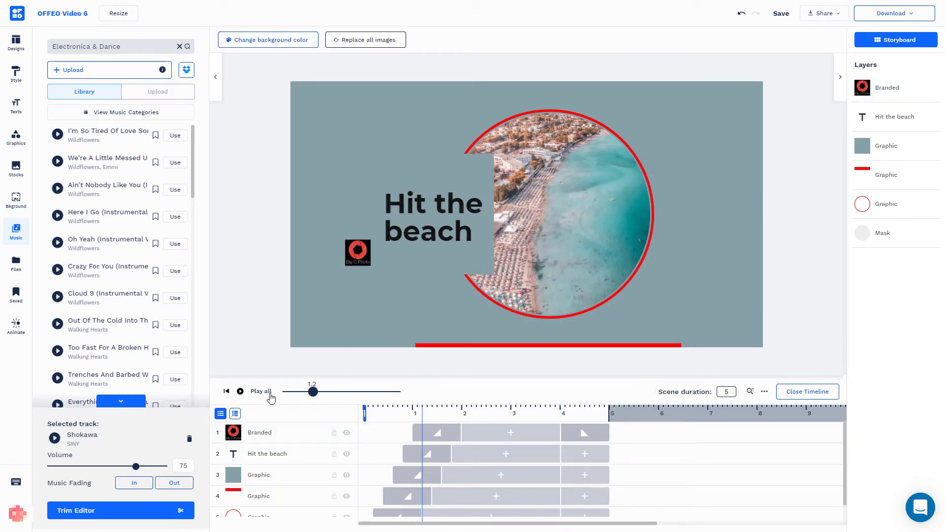
click(240, 391)
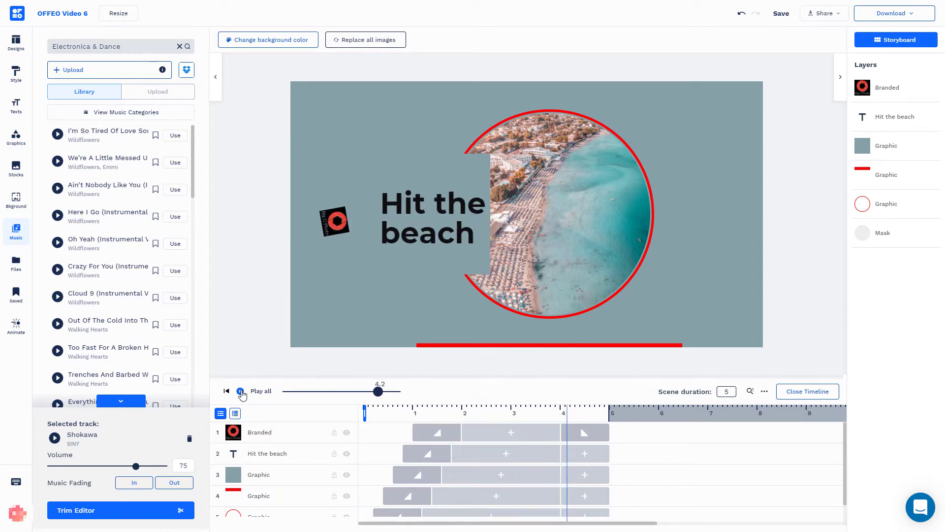
Drag the circle Graphic layer above the red line layer in Layers
click(566, 426)
click(567, 454)
scroll(521, 460, down, 1)
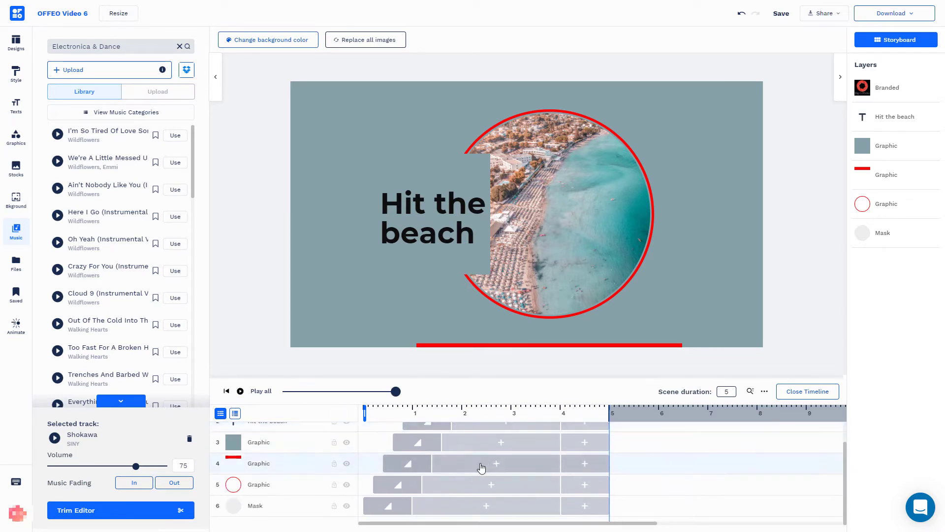
click(454, 512)
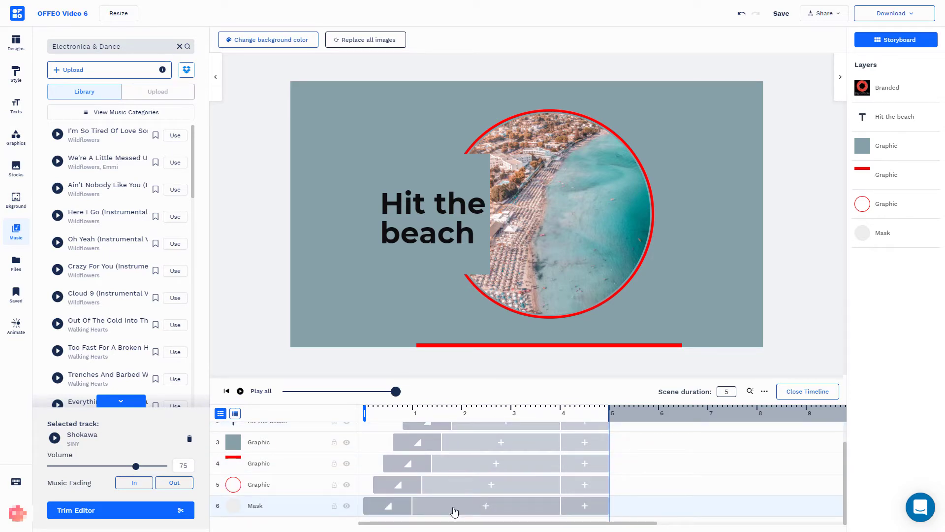
scroll(454, 512, up, 1)
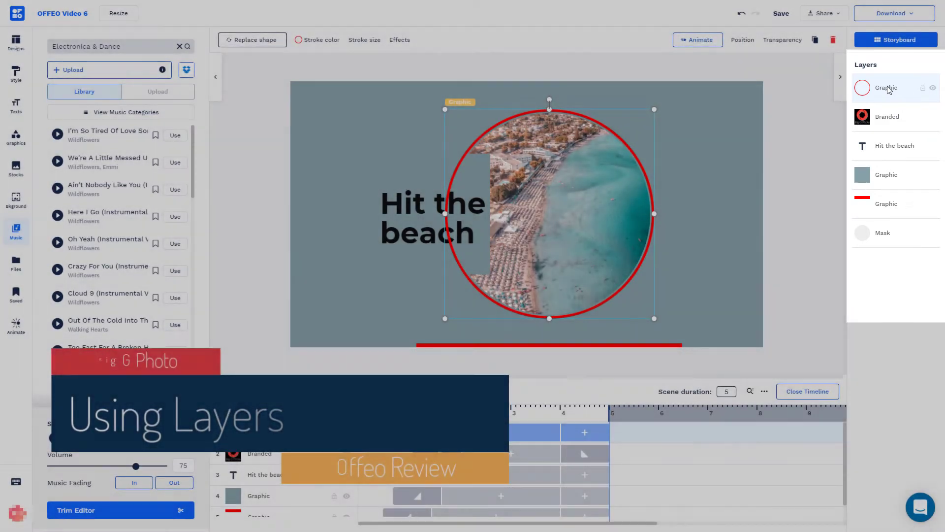
drag(885, 90, 891, 184)
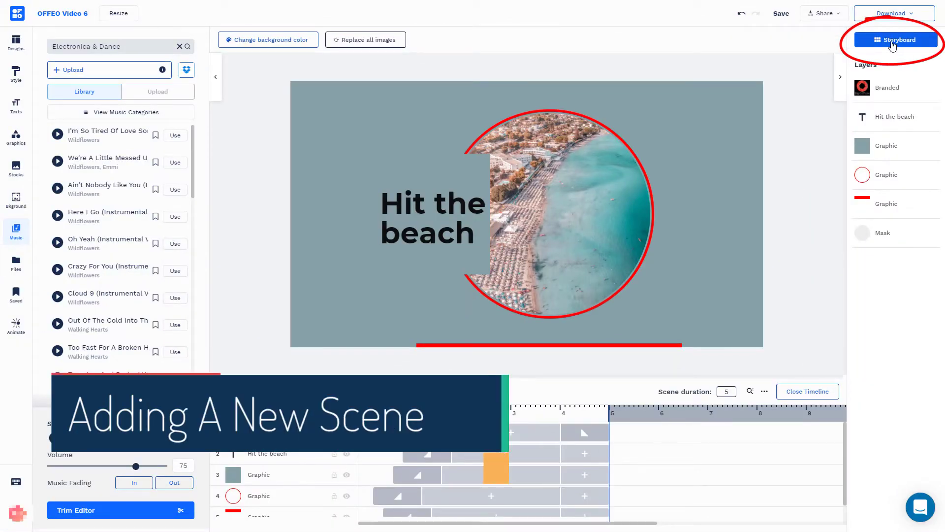
Add Scene 2 from the New Collection template with its Sale $29 badge, and select its photo
click(893, 45)
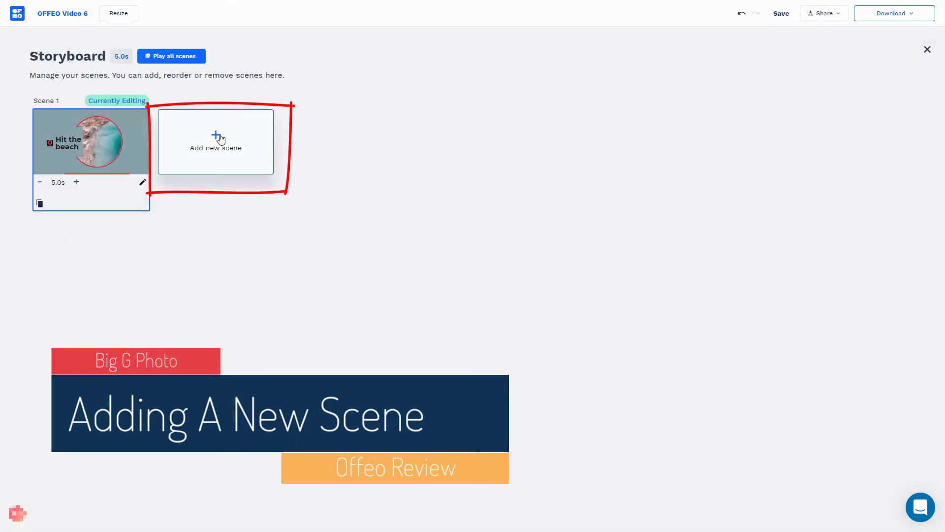
click(219, 138)
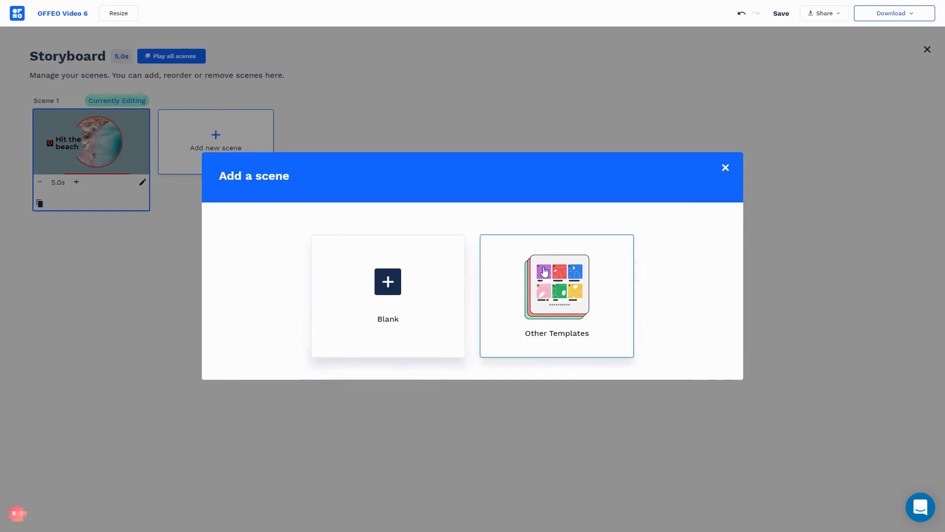
click(557, 273)
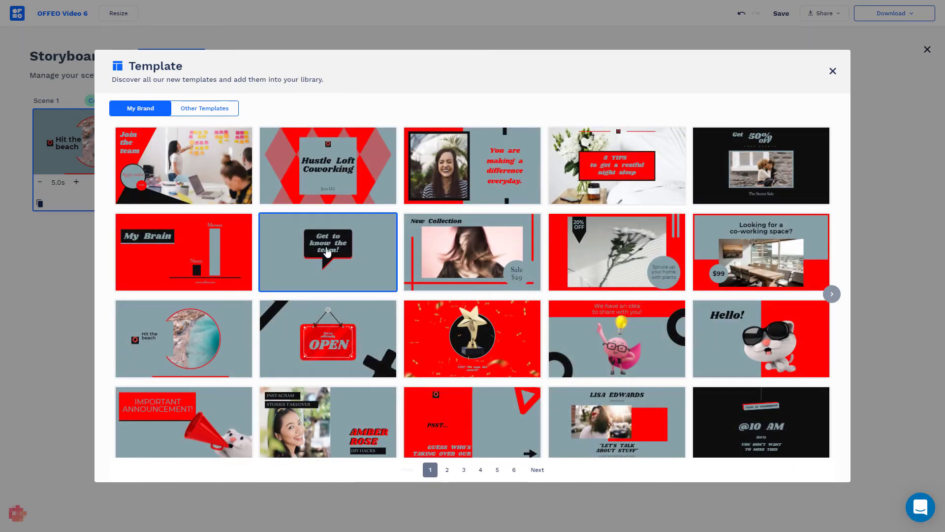
click(455, 244)
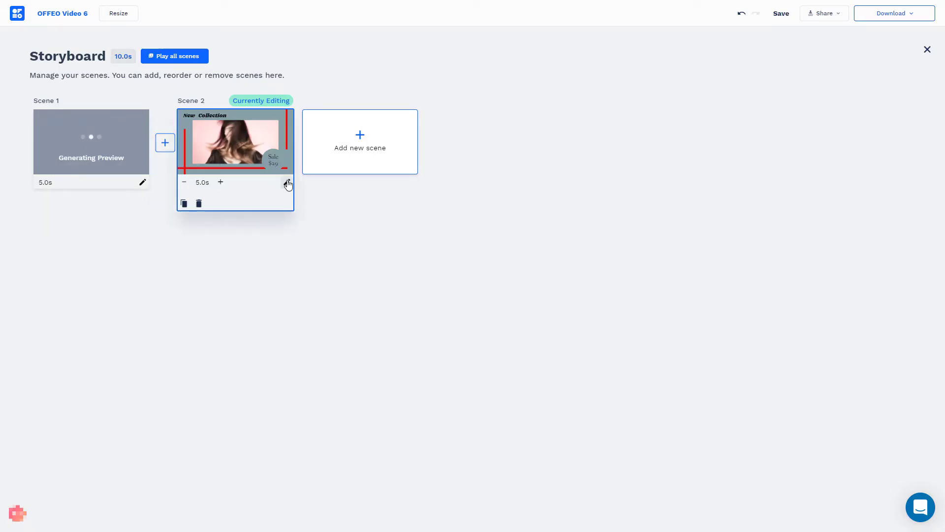
click(288, 184)
click(446, 212)
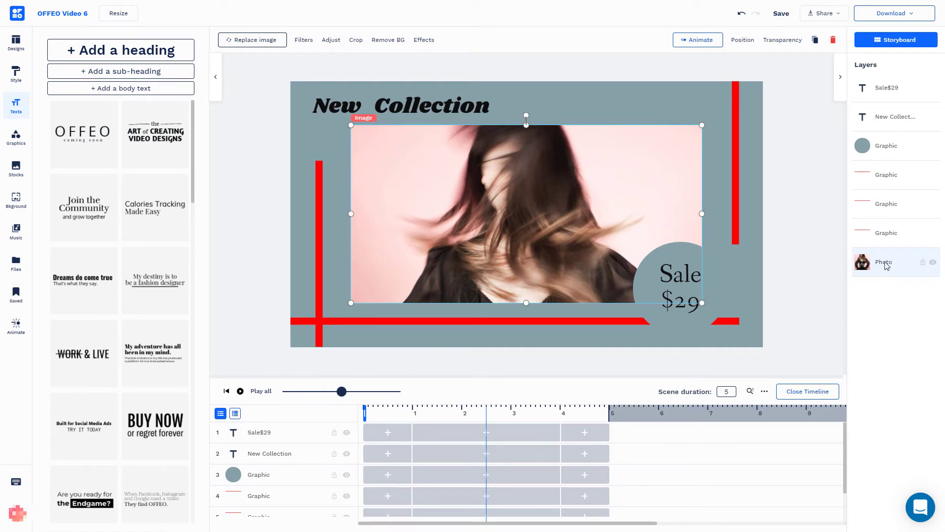
Replace the scene's photo with a swimwear stock photo, shifted left and enlarged
click(833, 40)
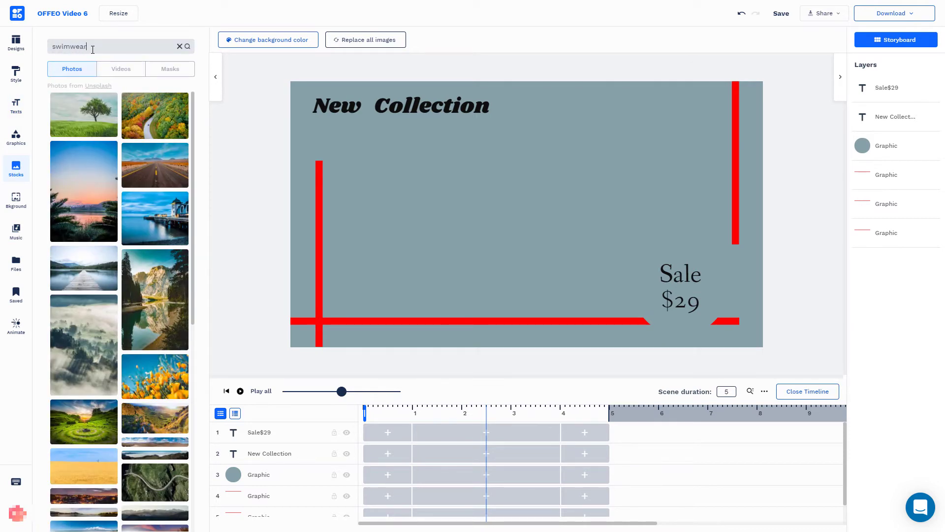
key(Return)
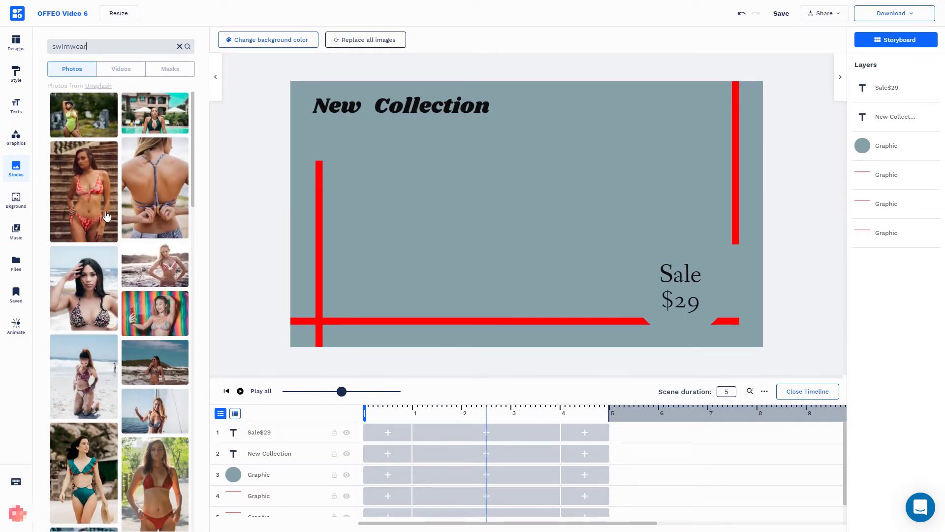
drag(164, 298, 449, 197)
drag(502, 207, 438, 219)
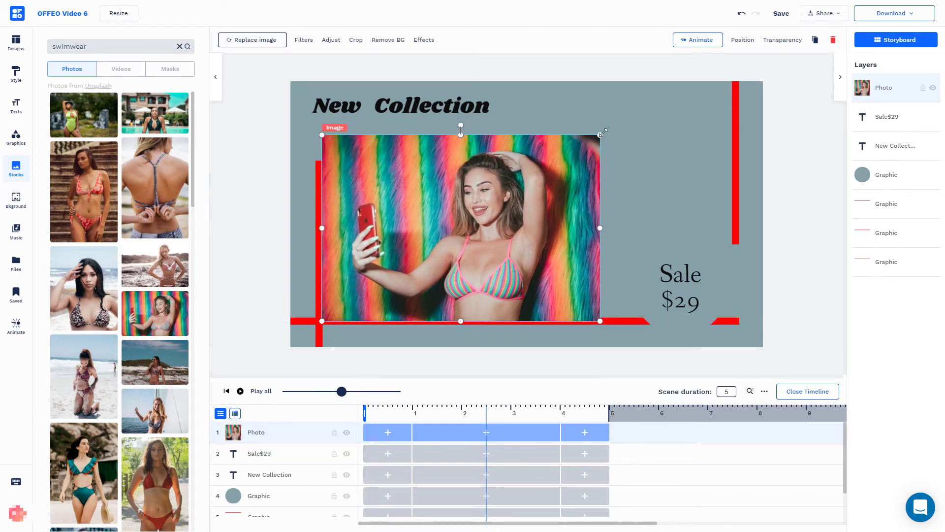
drag(601, 135, 623, 120)
Change the Sale $29 text to 'Big G Photo Swim Wear' in red Acme, size 100
double_click(670, 271)
text(Big G Photo Swim Wear)
drag(719, 308, 767, 308)
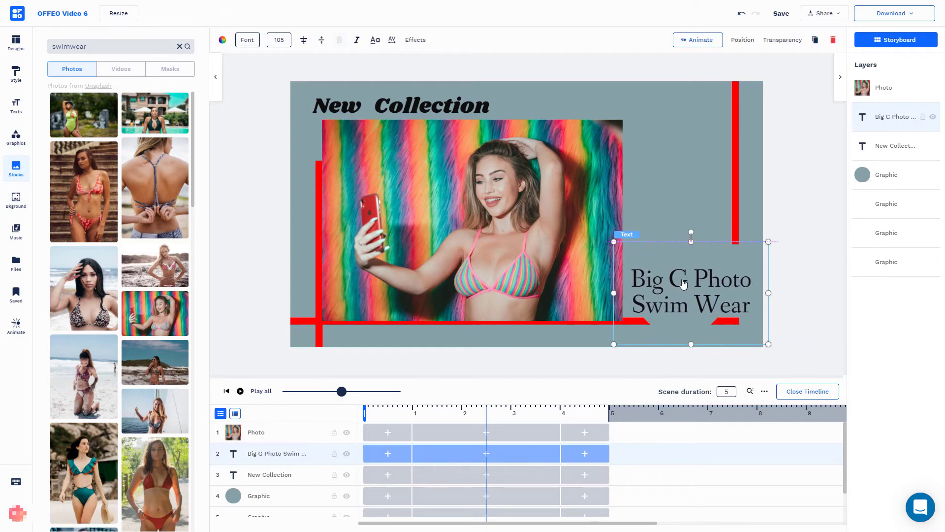
click(279, 40)
click(254, 70)
click(248, 40)
click(64, 206)
click(717, 295)
click(223, 40)
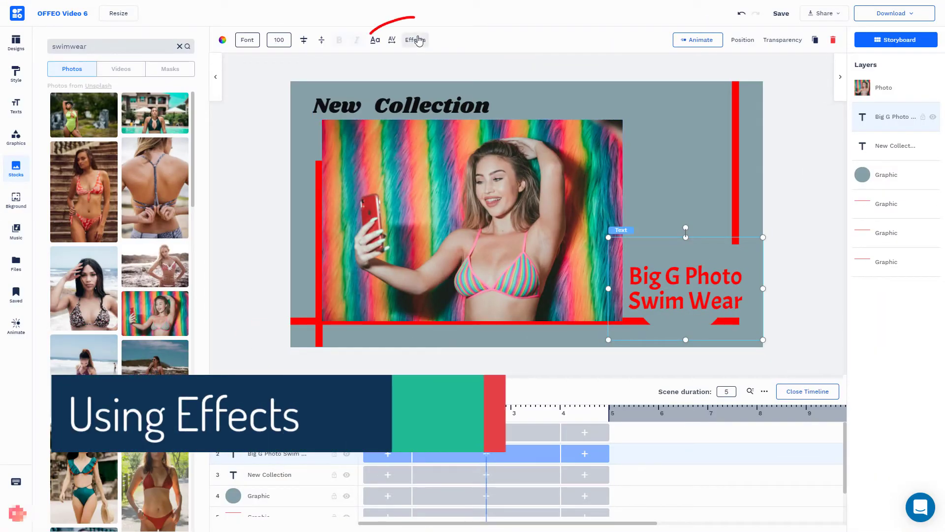
Give the text a sharp drop shadow with no blur and small offsets
click(415, 40)
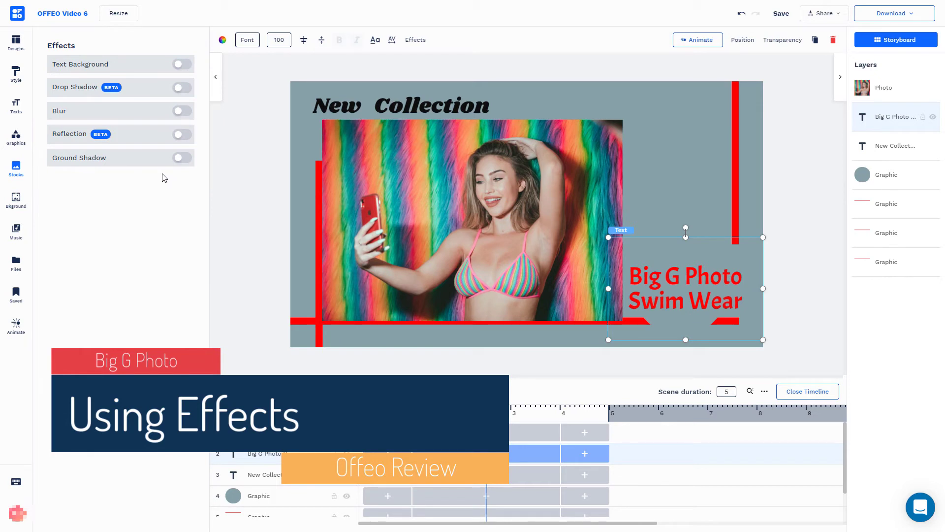
click(180, 89)
drag(110, 168, 109, 202)
drag(73, 142, 55, 148)
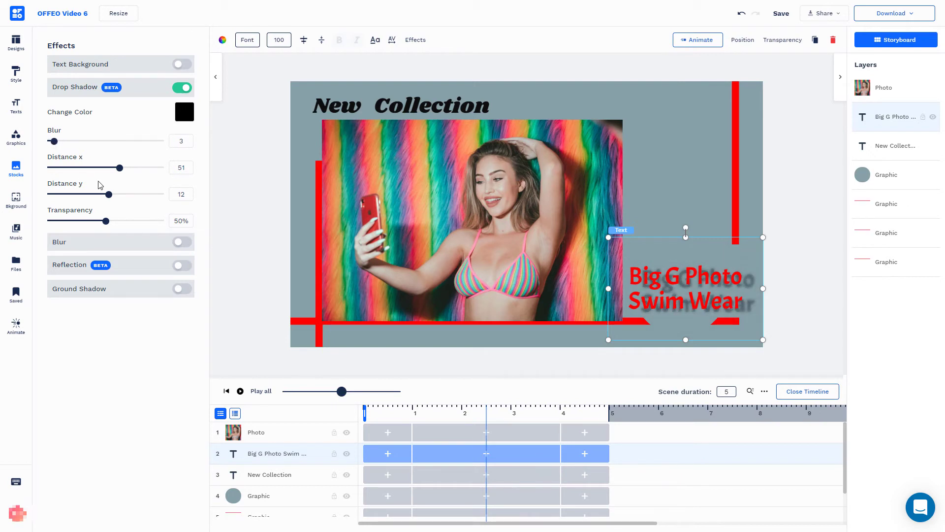
drag(119, 172, 108, 174)
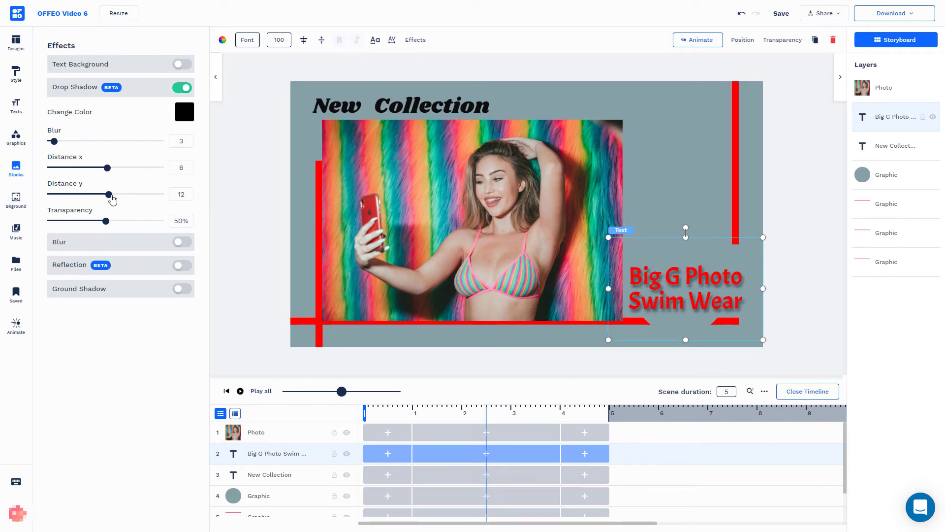
drag(112, 198, 108, 200)
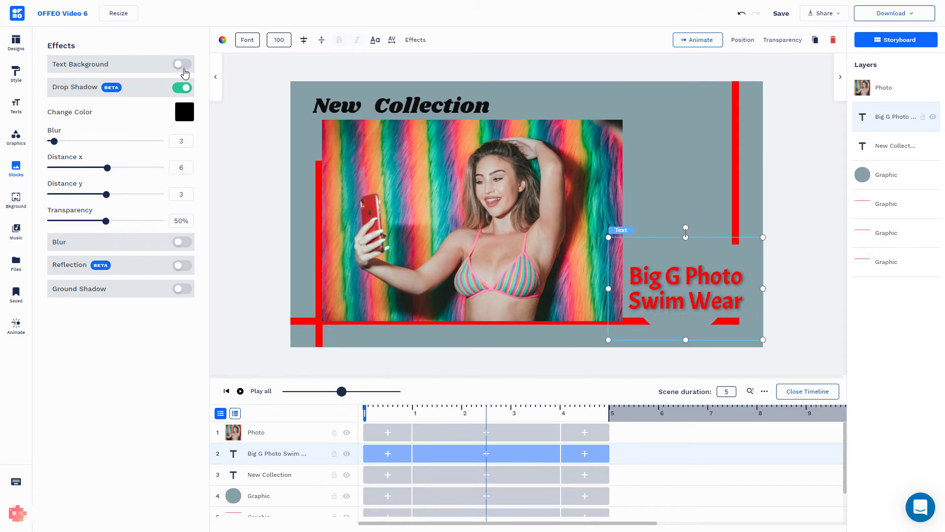
Tighten the text box, leaving the text without its white background
click(182, 64)
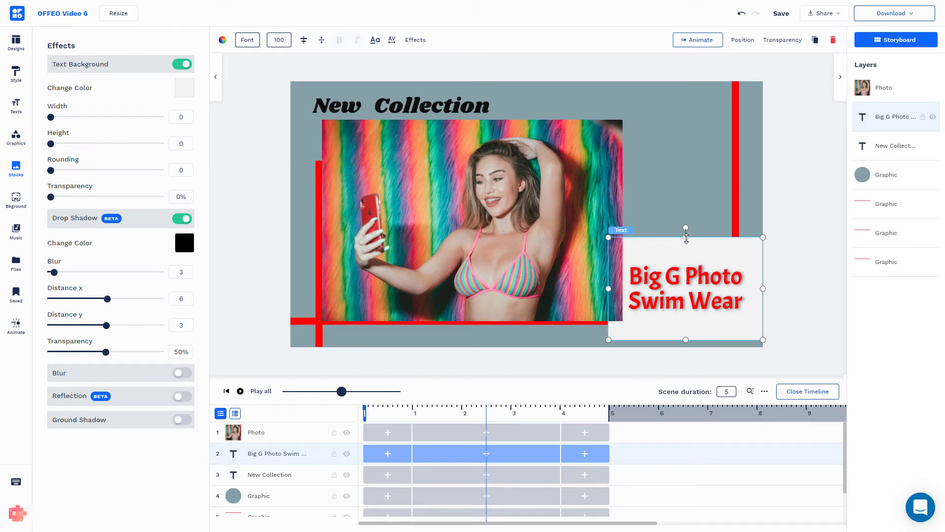
drag(687, 240, 687, 272)
drag(685, 338, 682, 323)
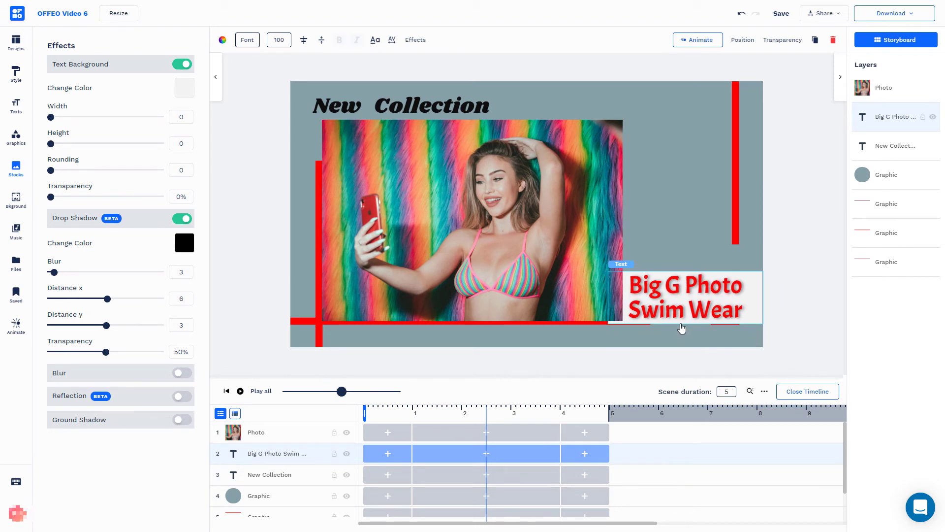
drag(760, 296, 750, 298)
click(183, 69)
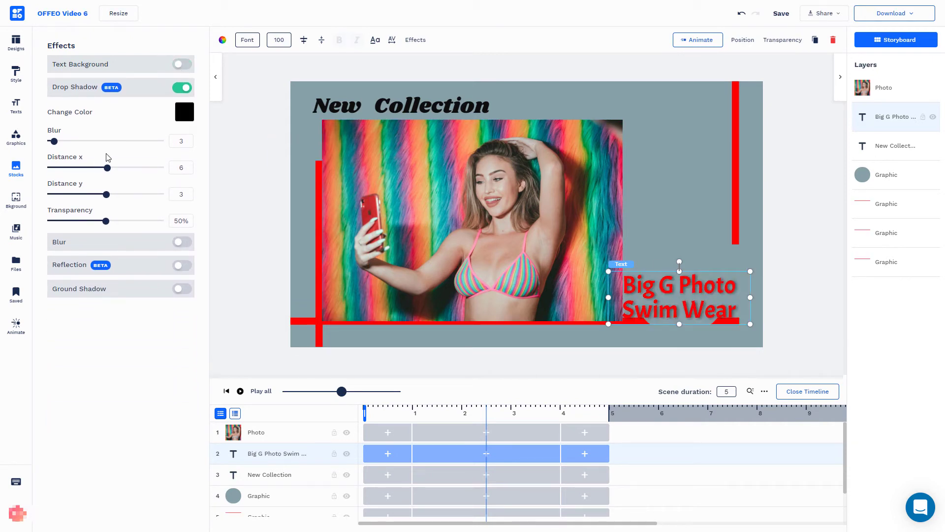
Try blur, reflection and ground shadow effects, turn them all off, and settle the text slightly lower
click(181, 240)
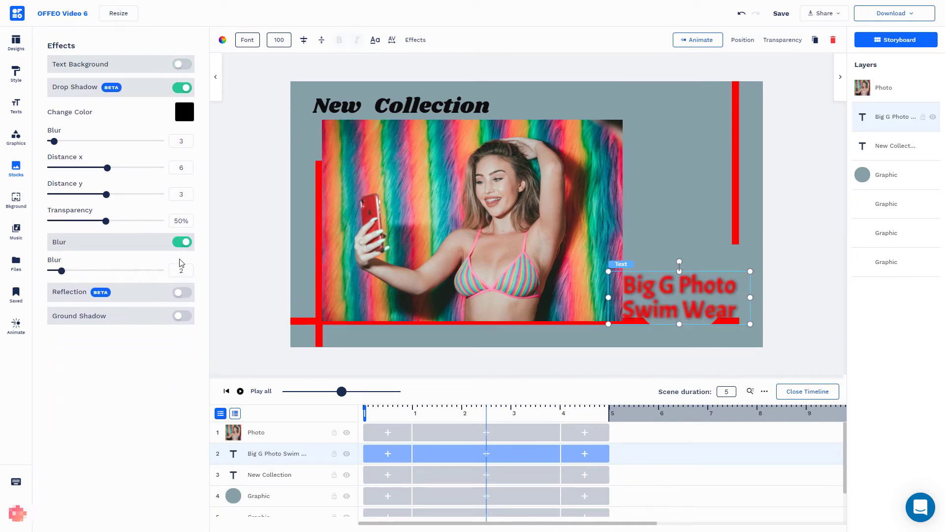
click(182, 244)
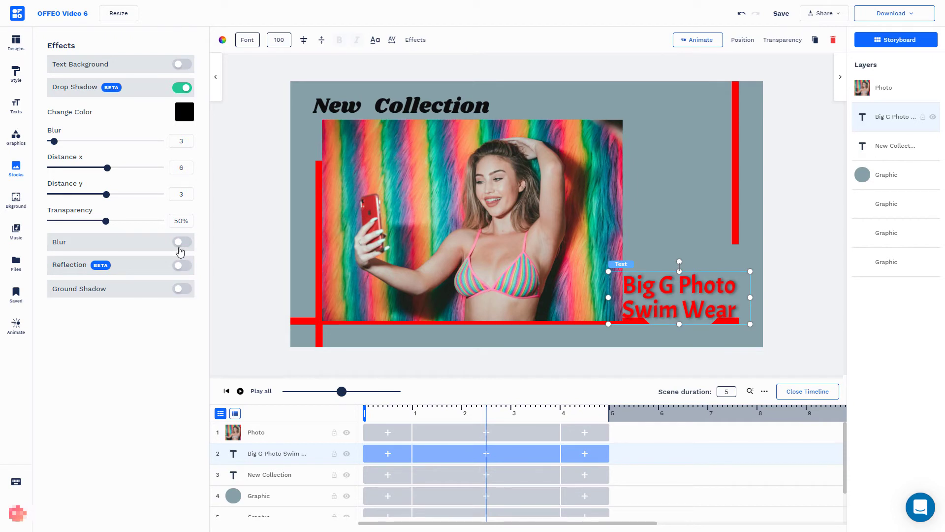
click(178, 266)
drag(671, 291, 673, 270)
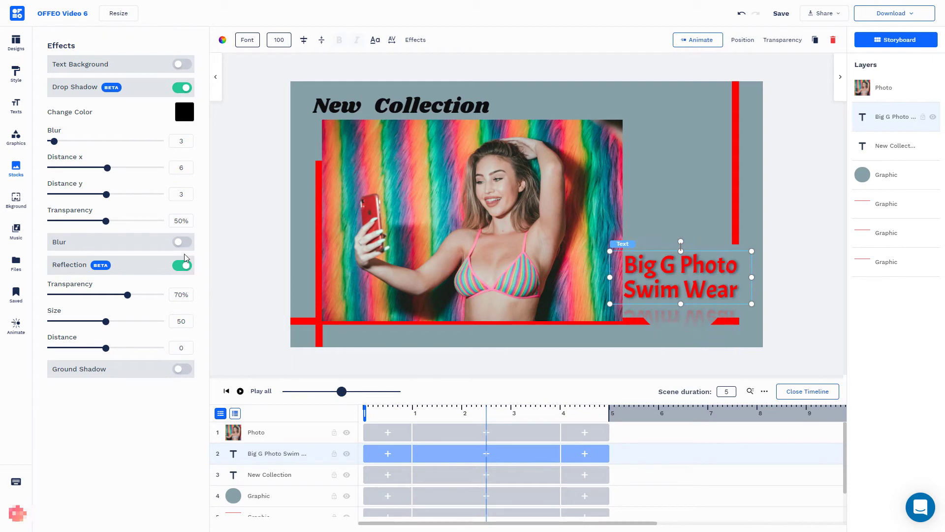
click(183, 266)
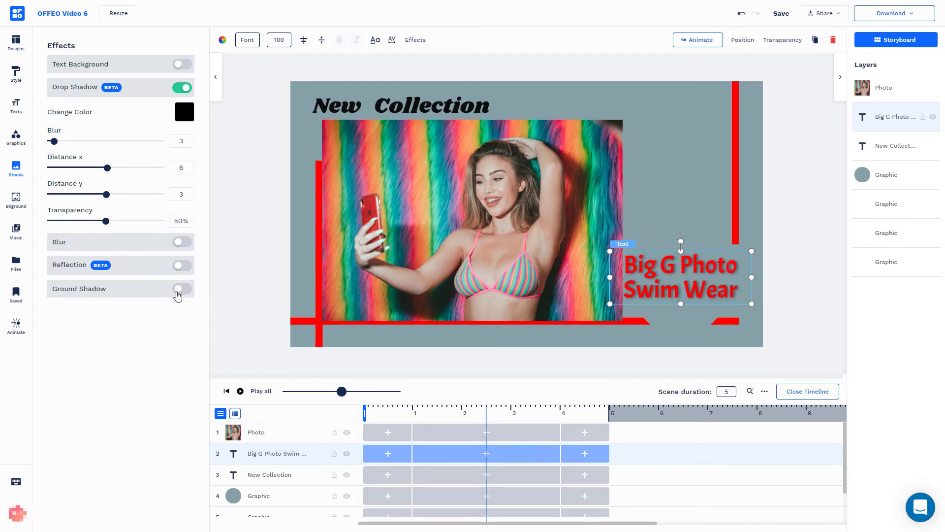
click(178, 293)
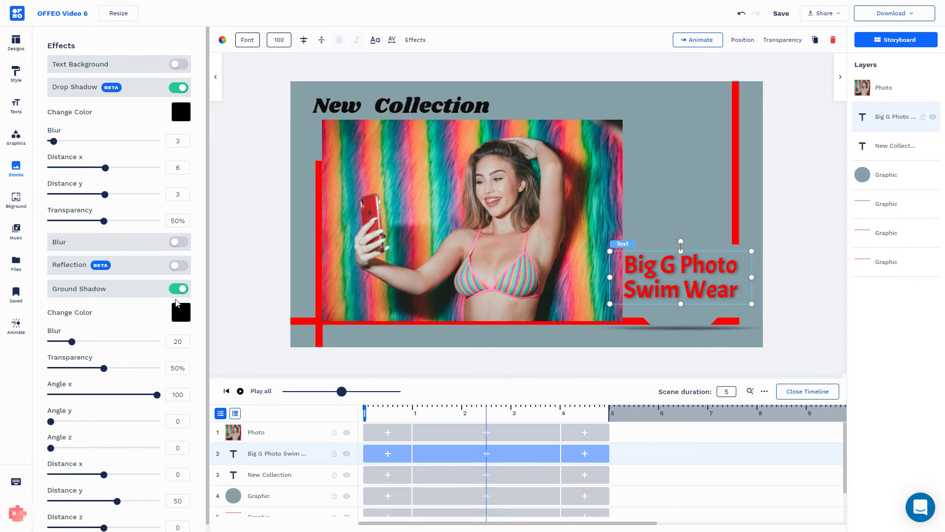
click(180, 294)
mouse_move(664, 286)
mouse_down()
mouse_move(665, 299)
mouse_move(654, 293)
mouse_up()
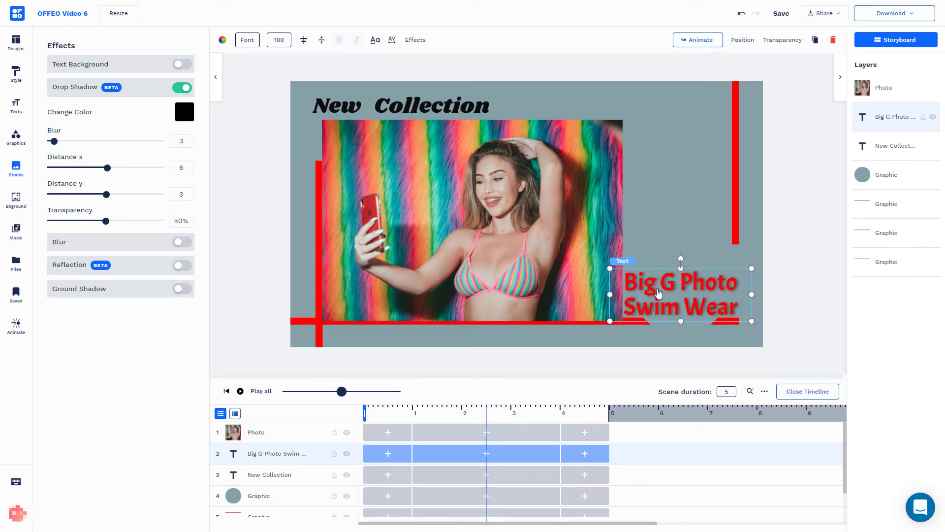
click(252, 145)
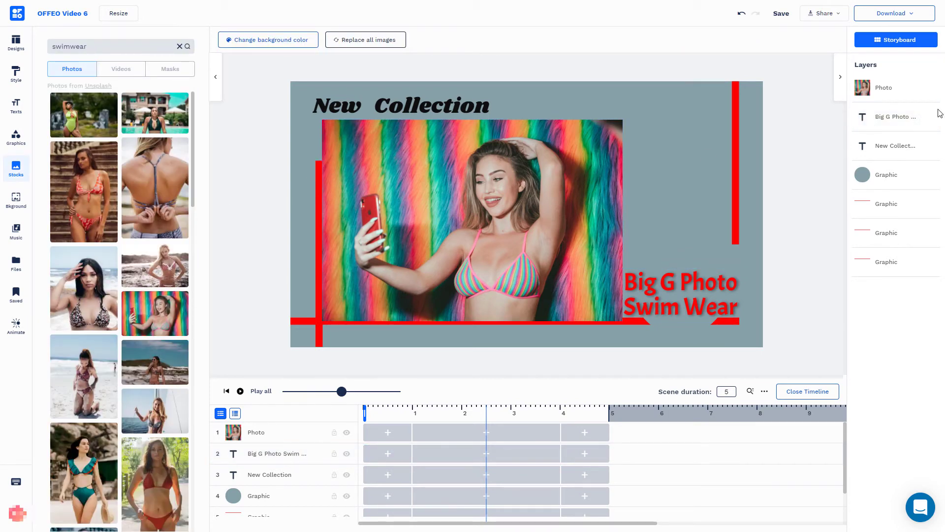
Send the swimwear Photo layer to the bottom of the layer stack
drag(906, 89, 896, 290)
click(482, 229)
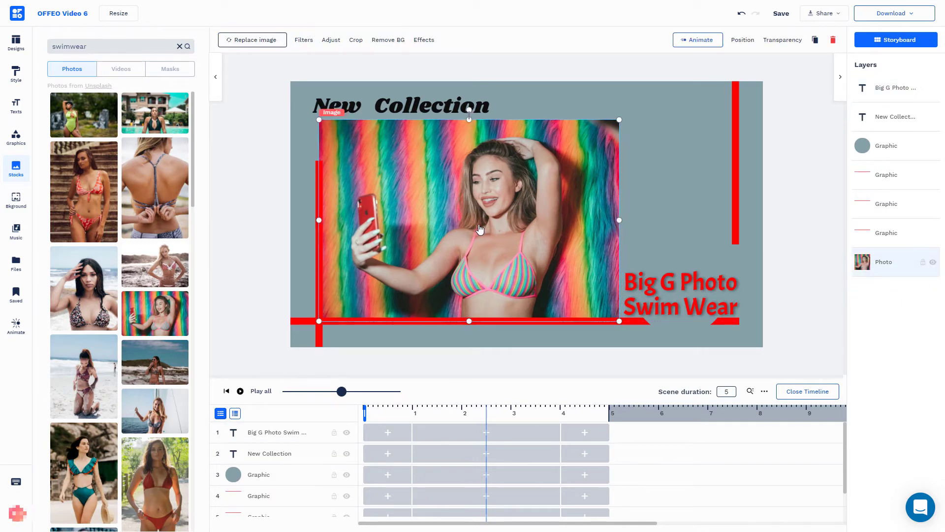
click(251, 188)
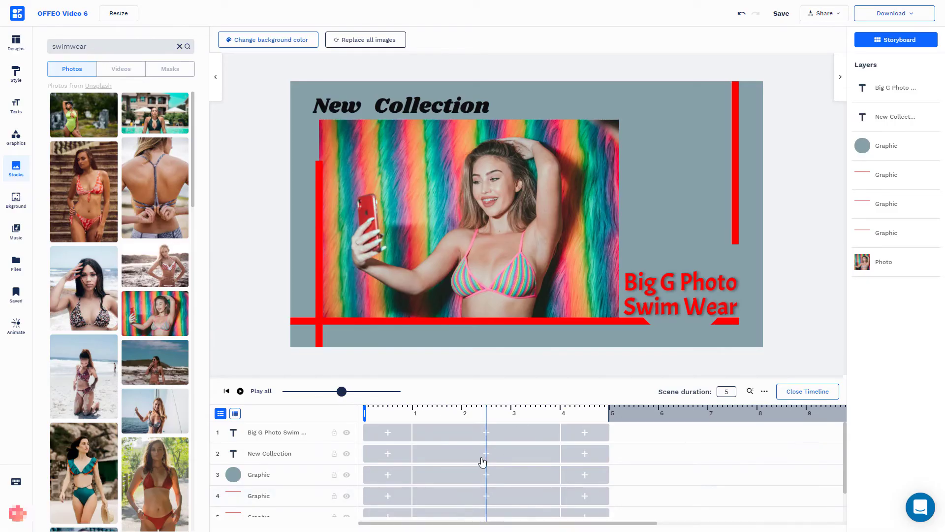
Apply the Rubber Band animation to every element, overwriting existing animations
click(15, 329)
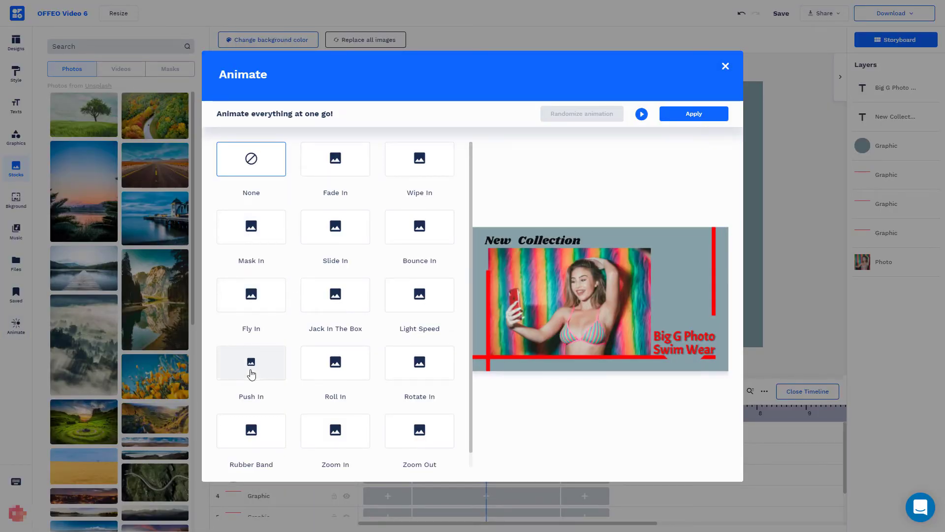
scroll(250, 413, down, 1)
scroll(250, 413, down, 1)
click(251, 419)
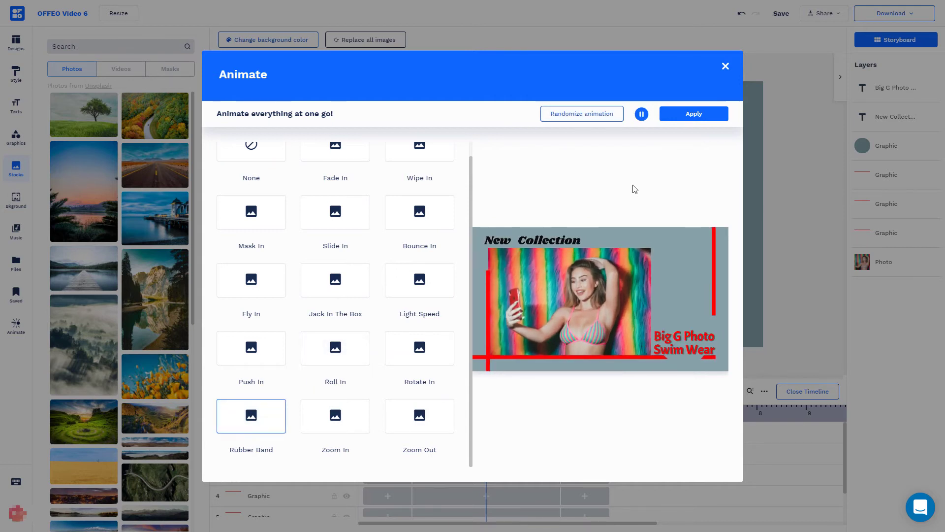
click(677, 118)
click(451, 272)
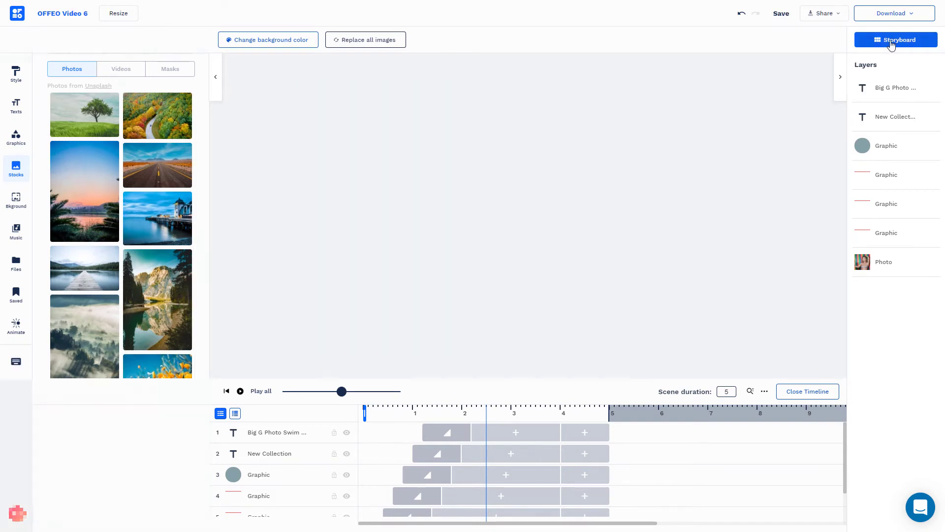
Add an Overlap transition between Scene 1 and Scene 2
click(891, 43)
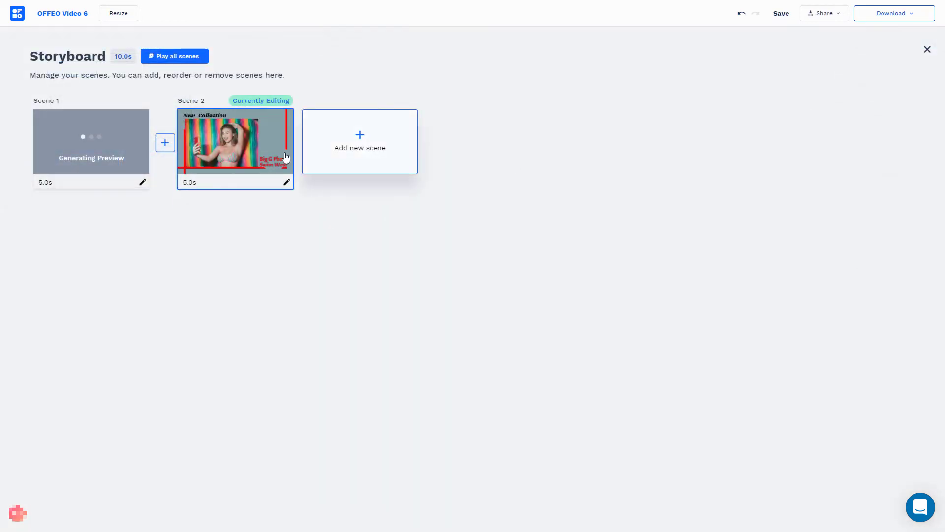
mouse_move(237, 145)
mouse_down()
mouse_move(123, 149)
mouse_move(220, 145)
mouse_up()
click(164, 147)
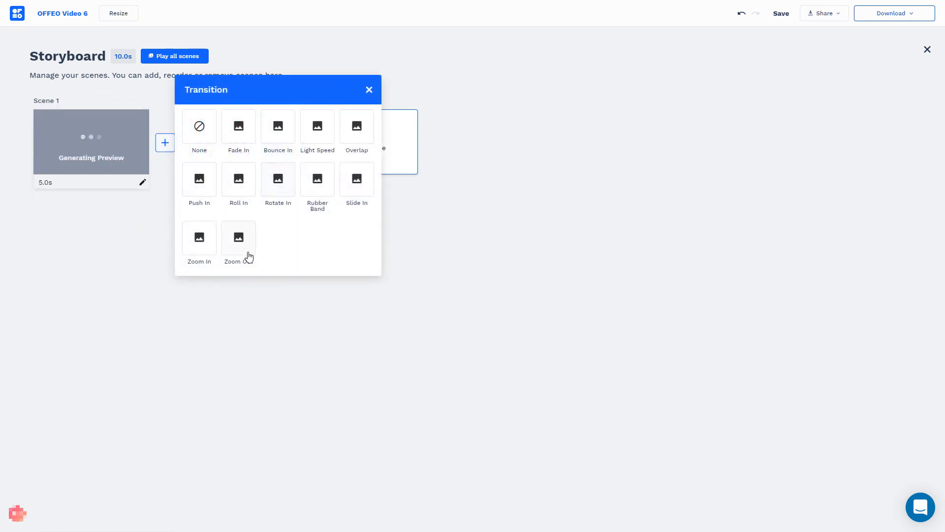
click(357, 129)
click(370, 91)
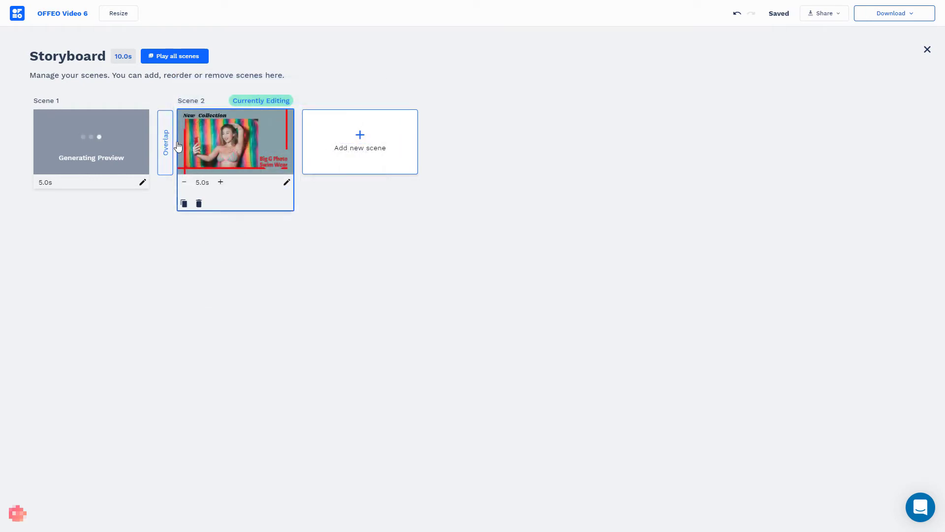
Play a preview of all scenes together
mouse_move(226, 157)
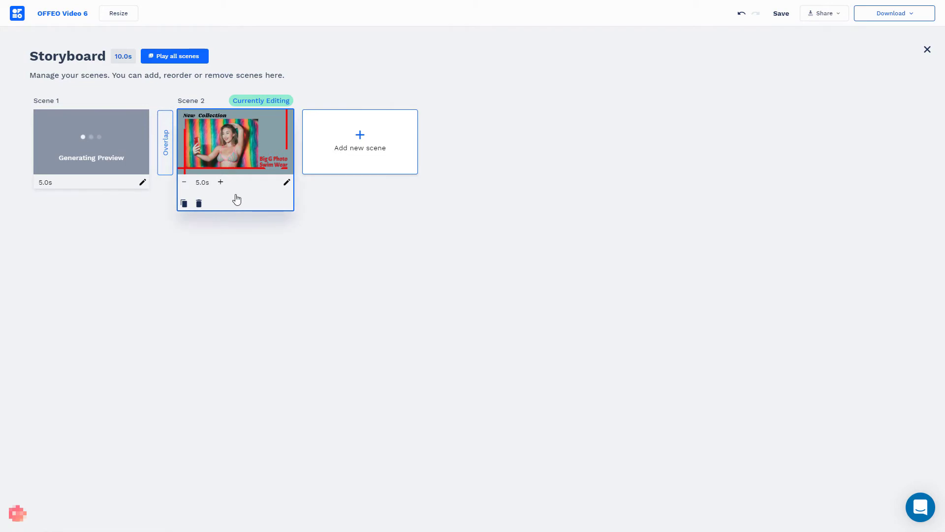
click(191, 59)
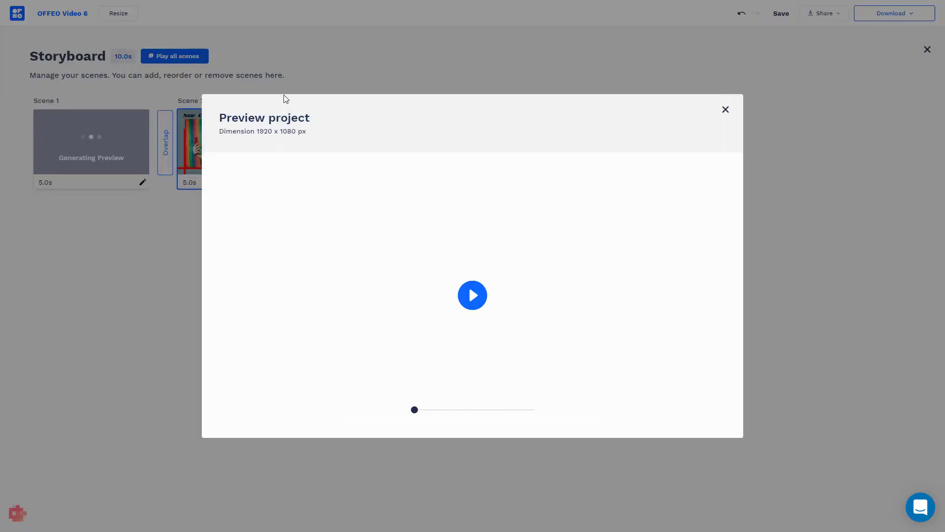
click(473, 296)
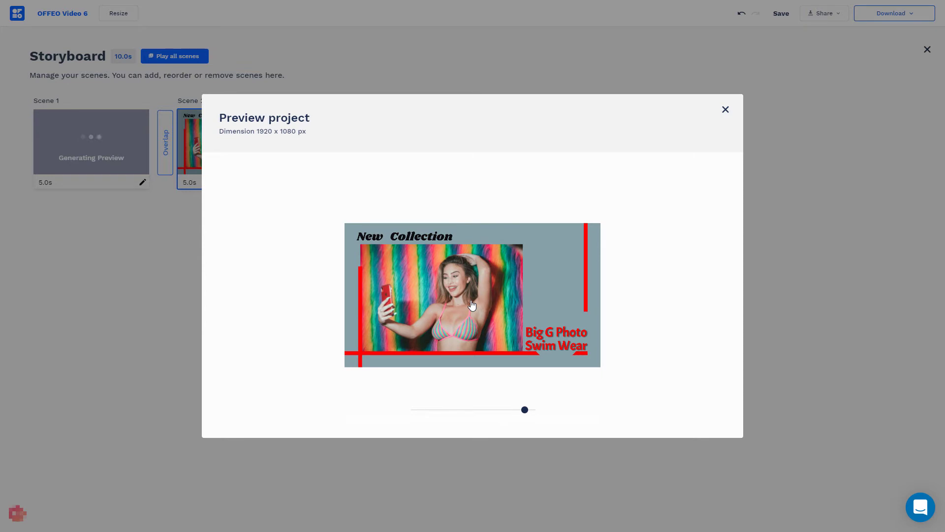
Add a blank third scene and place the Big G Photo logo on it
click(726, 111)
click(343, 147)
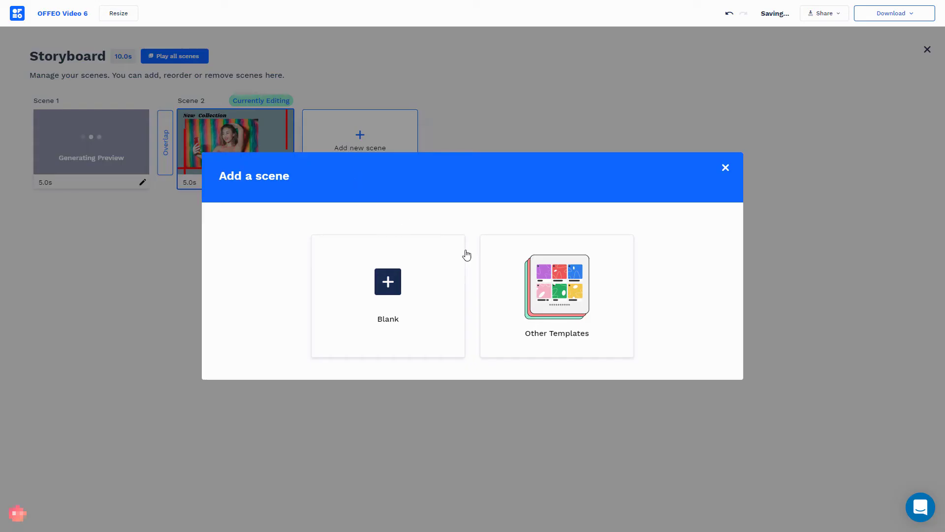
click(385, 292)
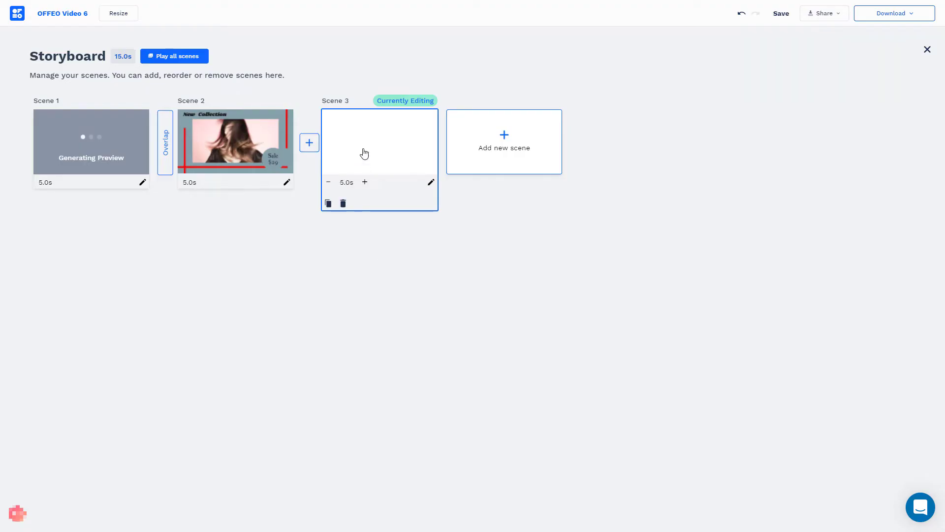
click(431, 183)
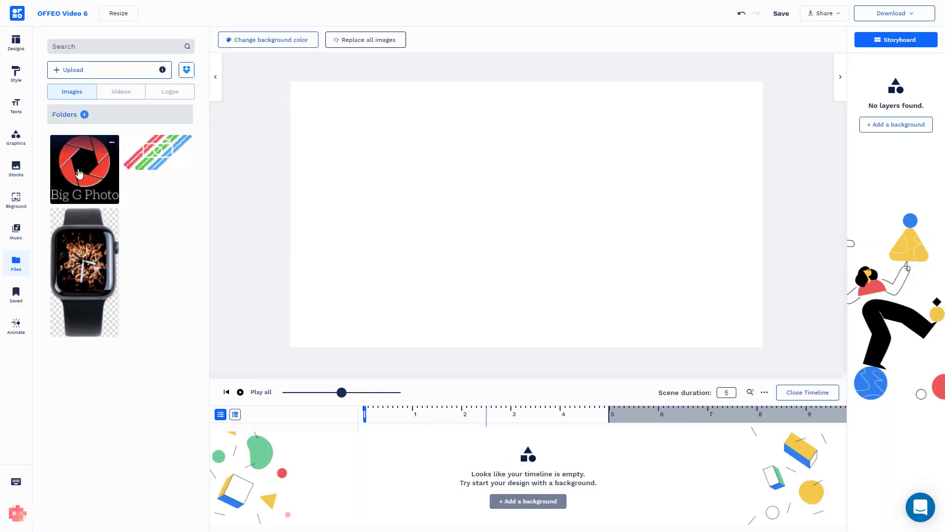
click(79, 173)
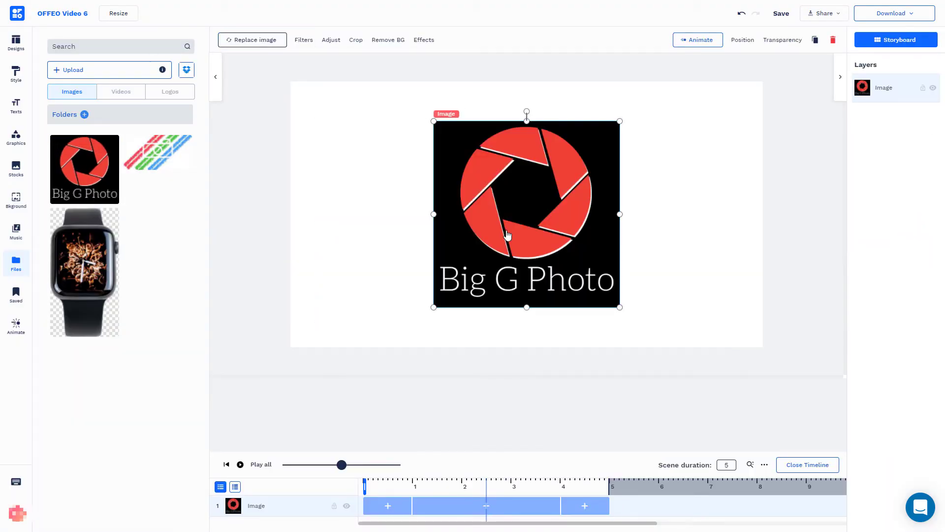
click(323, 127)
Set Scene 3's background to pure black using a custom colour
click(296, 46)
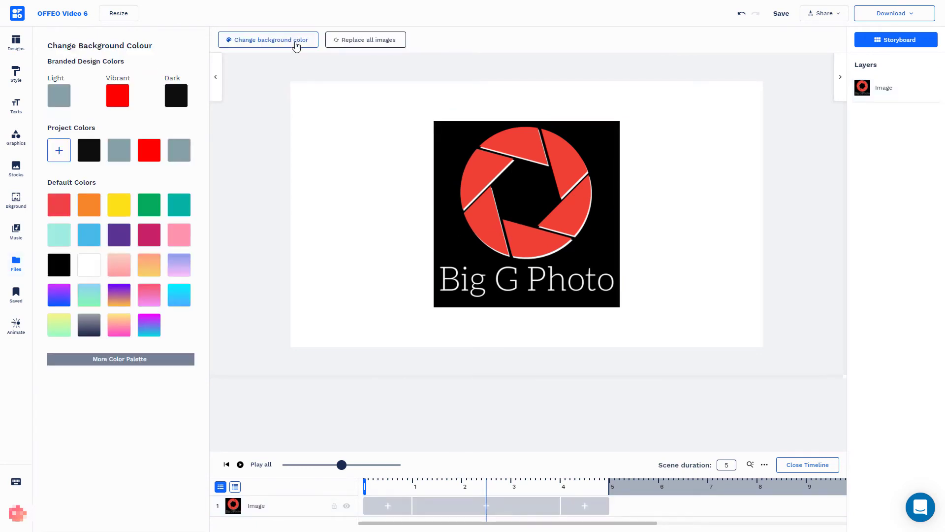
click(176, 95)
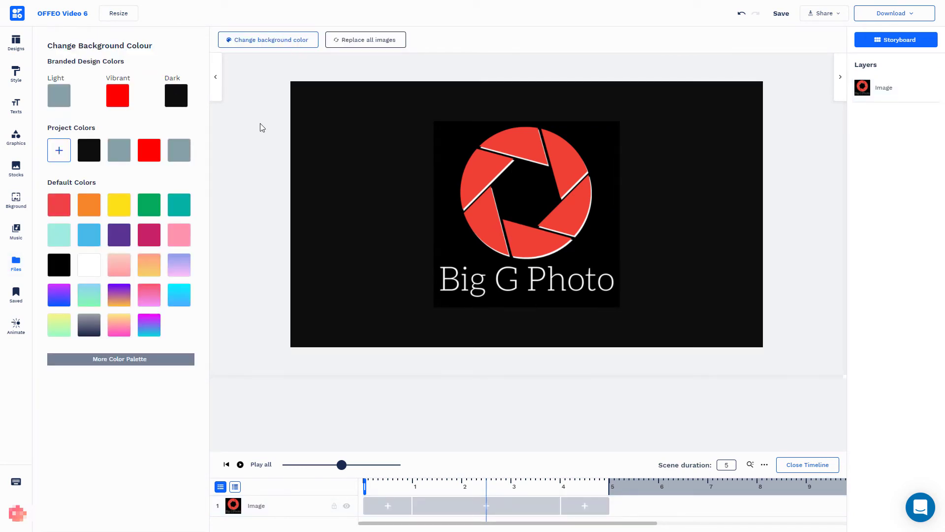
click(190, 359)
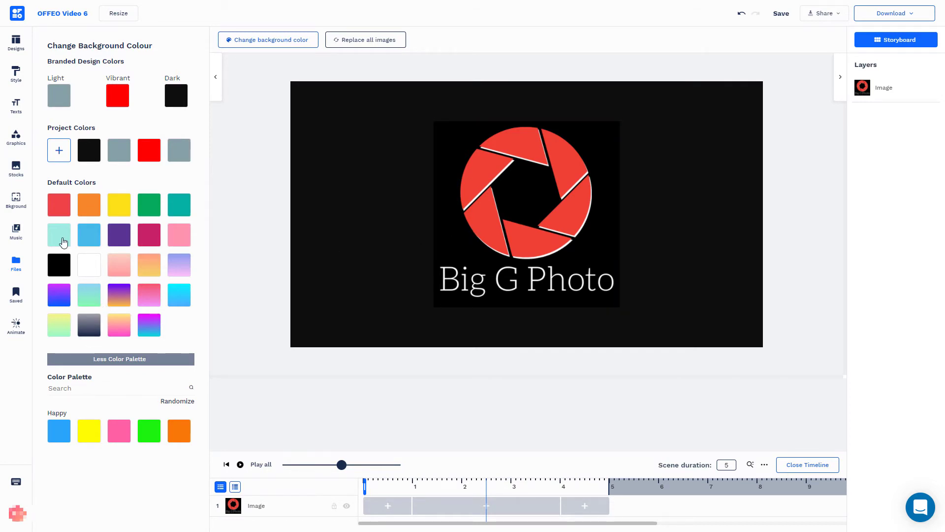
click(58, 154)
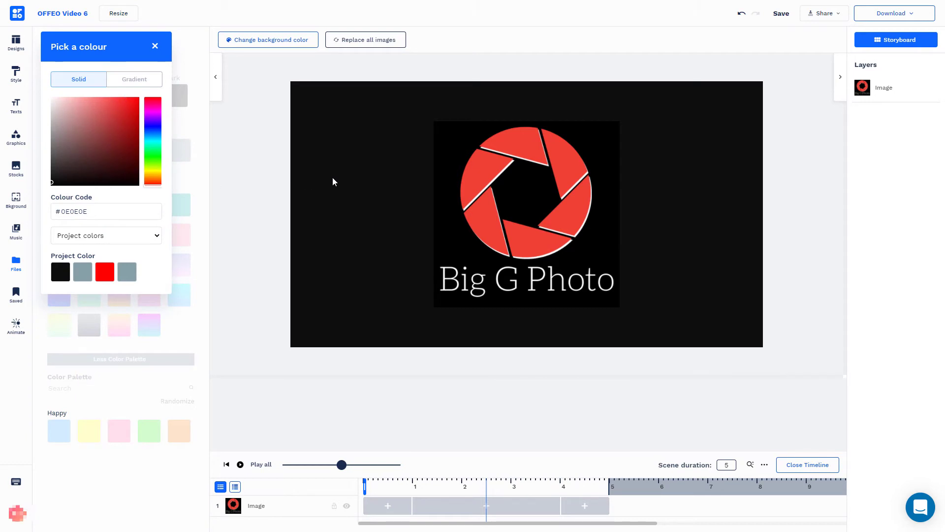
drag(52, 186, 251, 188)
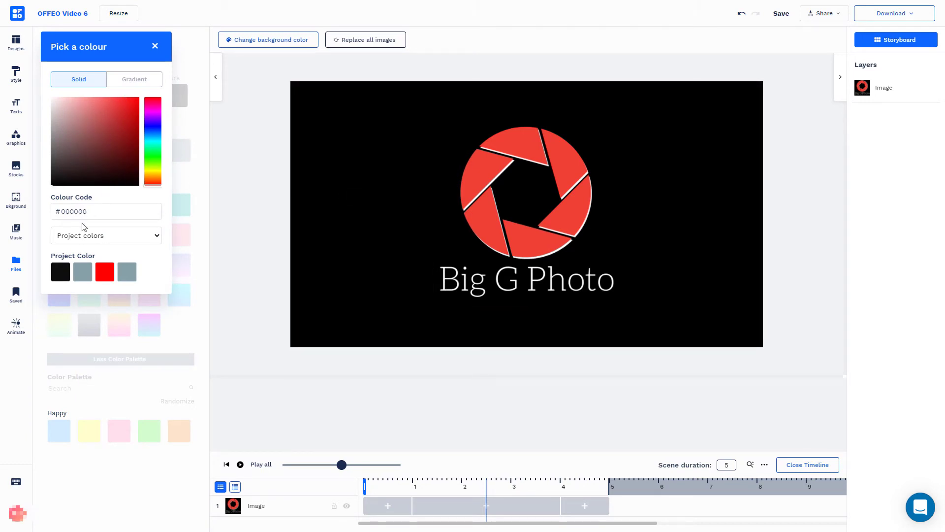
click(155, 47)
double_click(727, 465)
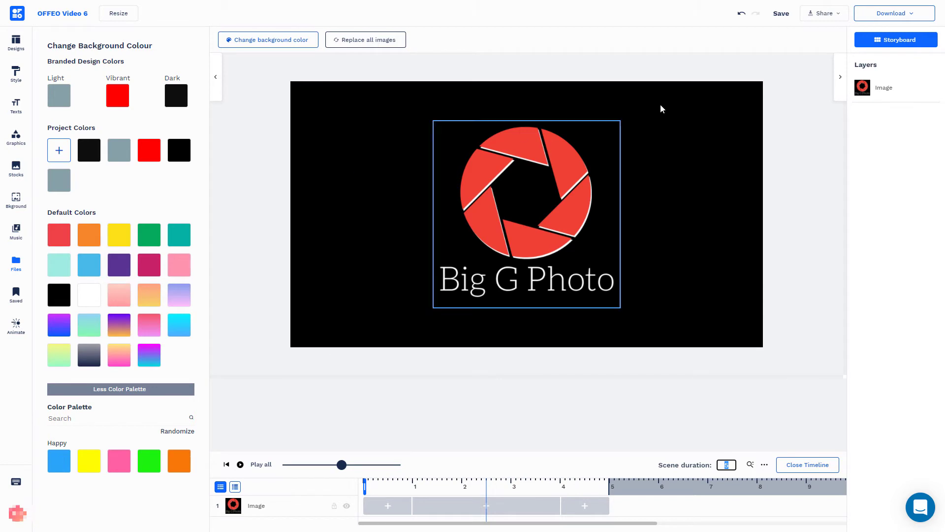
click(887, 42)
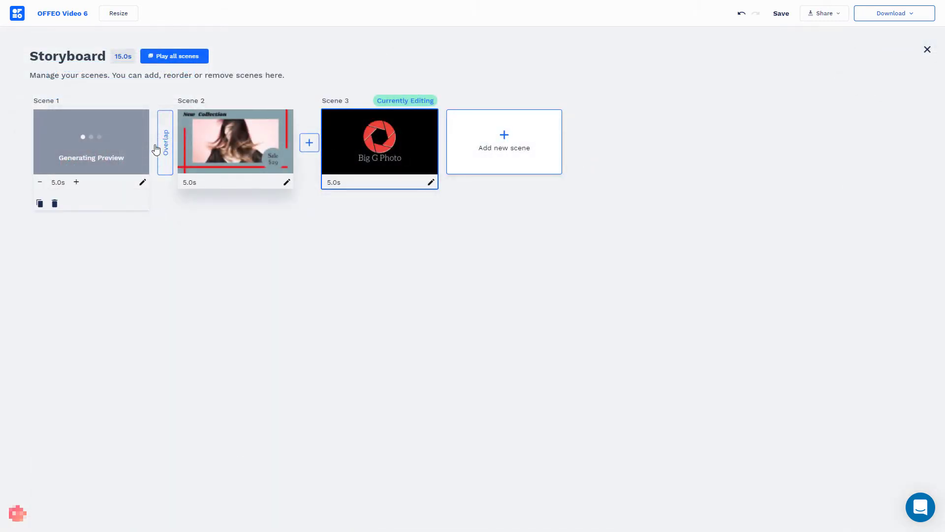
Remove the Overlap transition between Scenes 1 and 2
click(165, 148)
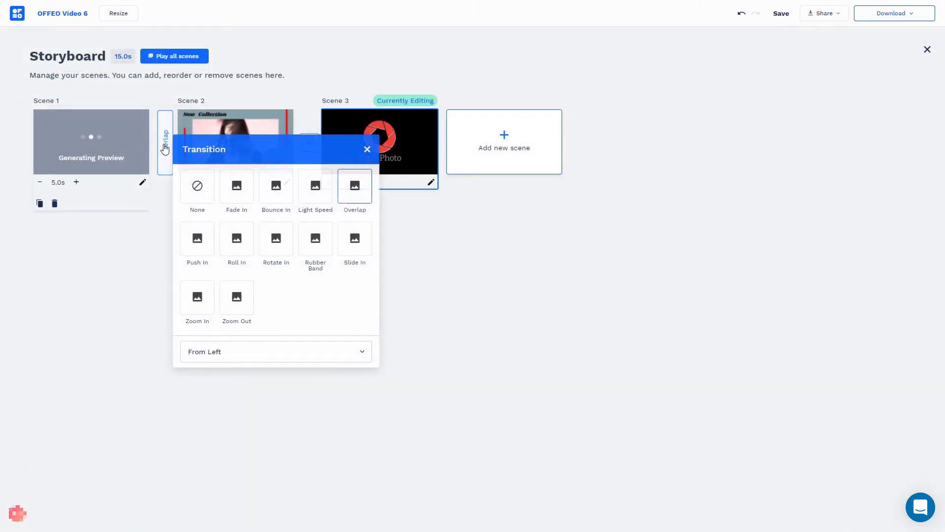
click(199, 194)
click(368, 149)
Give the Scene 2 to Scene 3 change a Light Speed transition
click(309, 143)
click(461, 126)
click(514, 90)
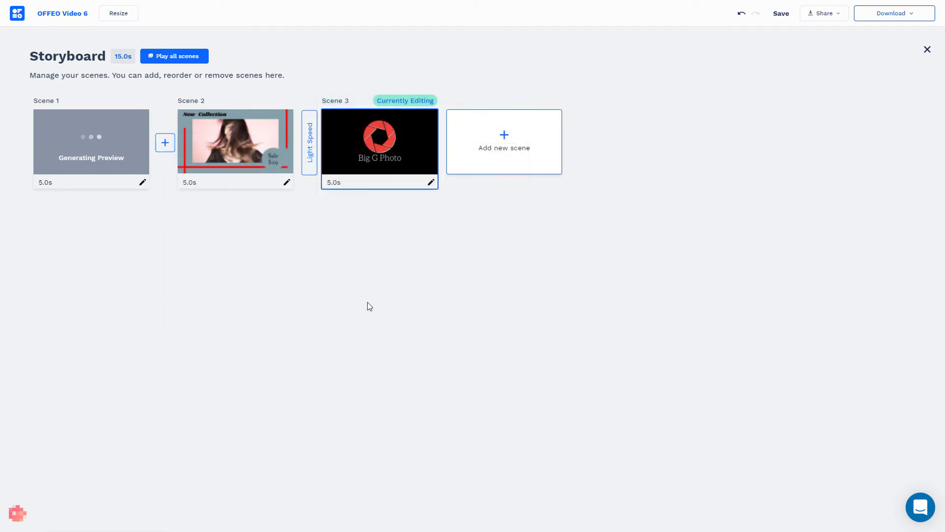
mouse_move(190, 206)
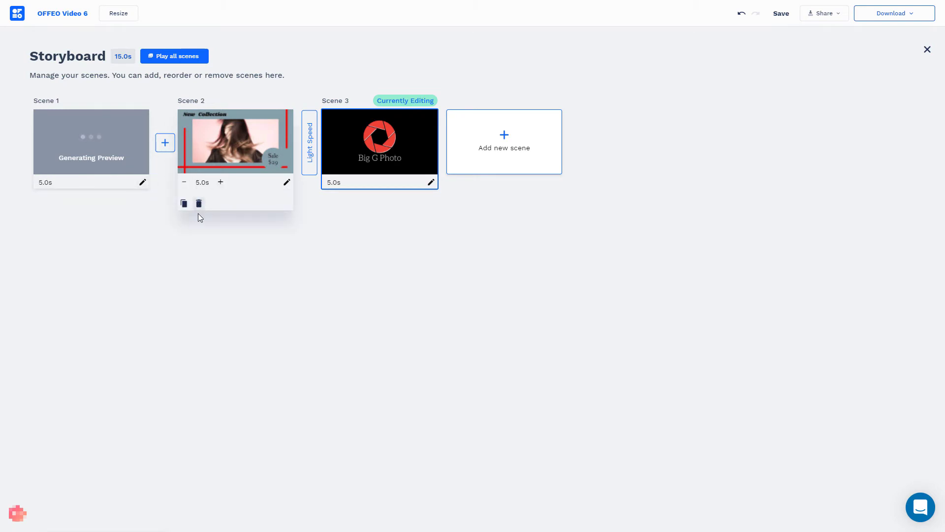
mouse_move(143, 154)
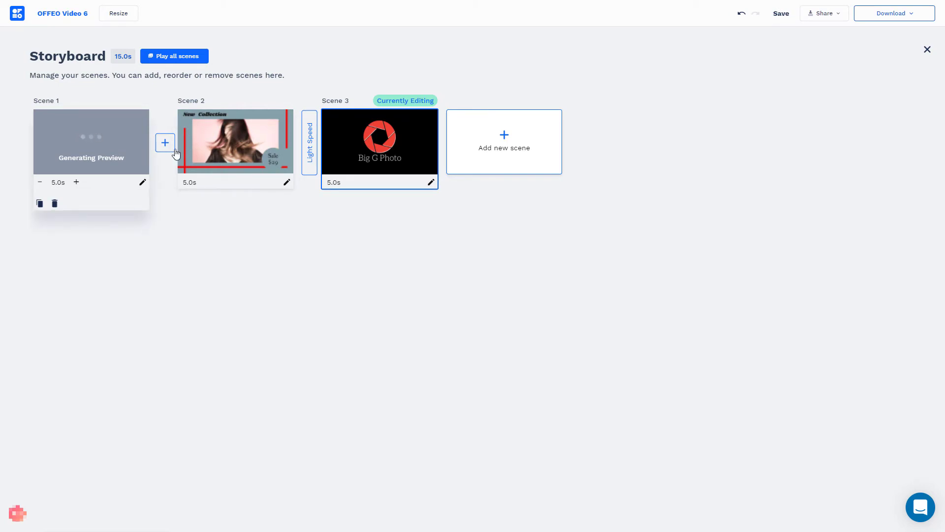
mouse_move(241, 157)
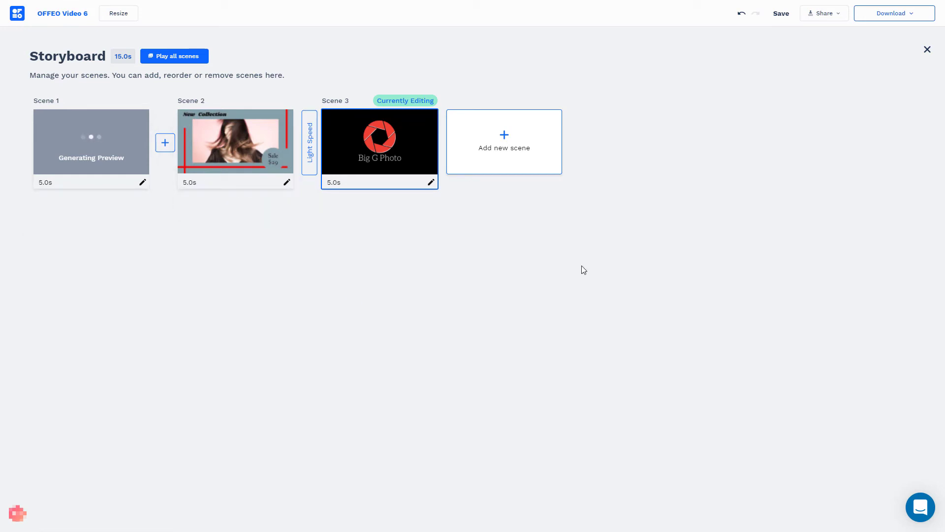
click(815, 15)
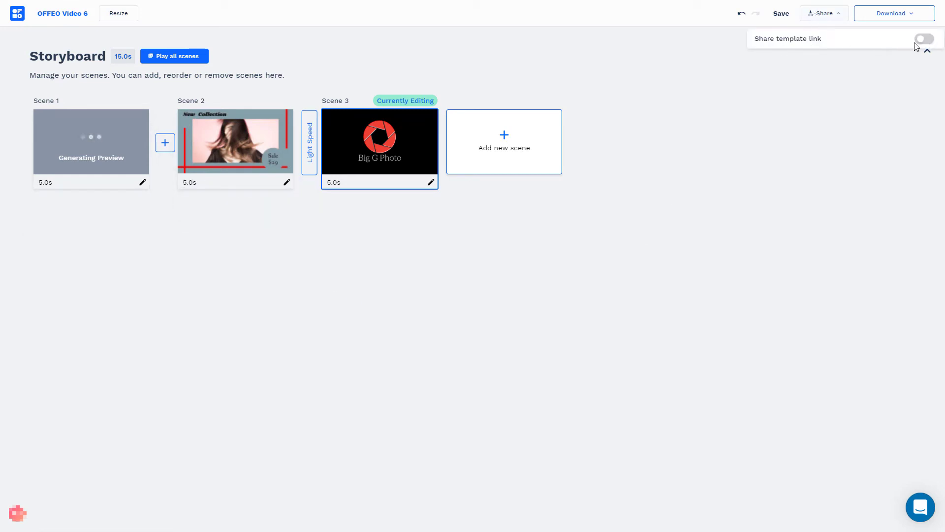
click(832, 19)
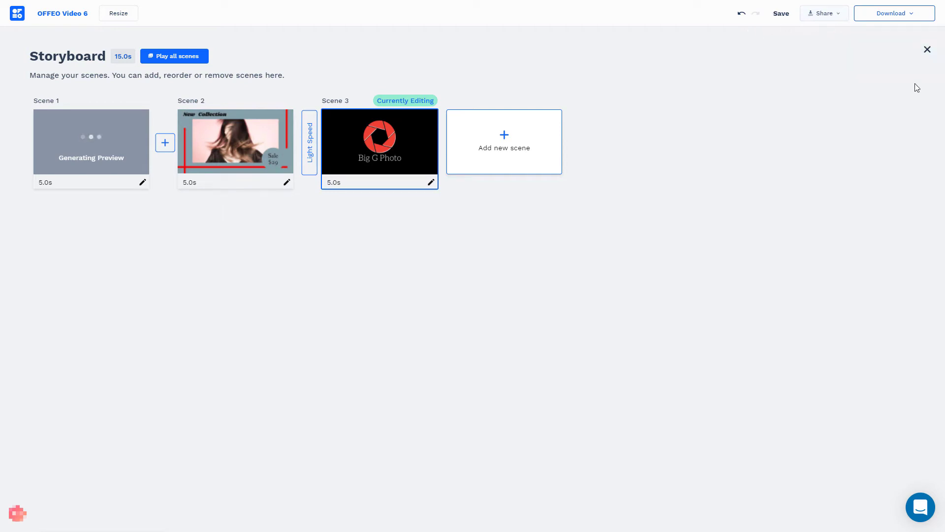
In Download, try saving an earlier frame as an image, then switch to Save Video
click(897, 19)
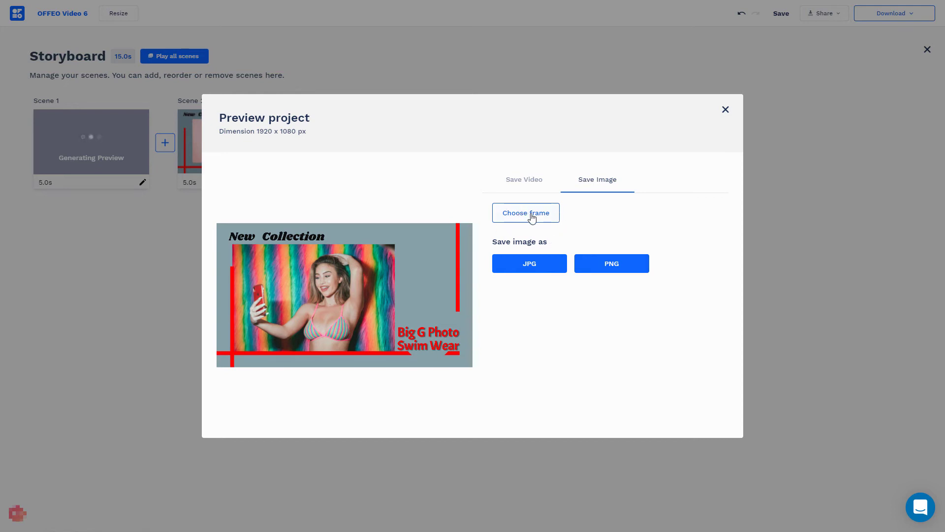
click(538, 217)
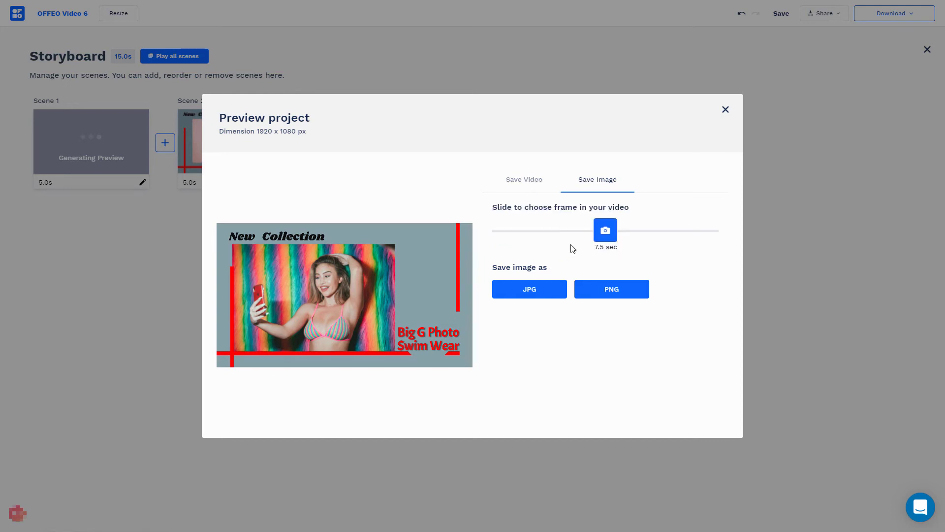
drag(601, 237, 559, 240)
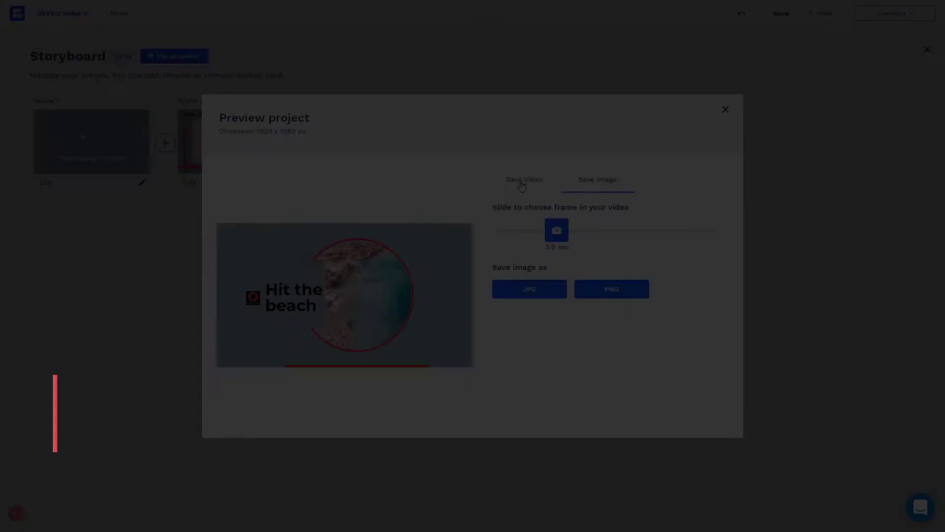
click(522, 181)
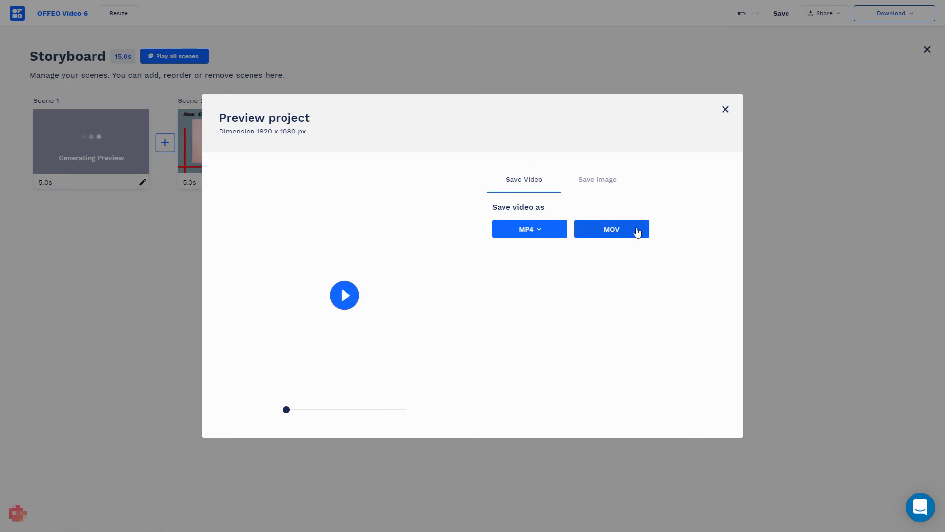
Export OFFEO Video 6 as a High quality MP4
click(536, 235)
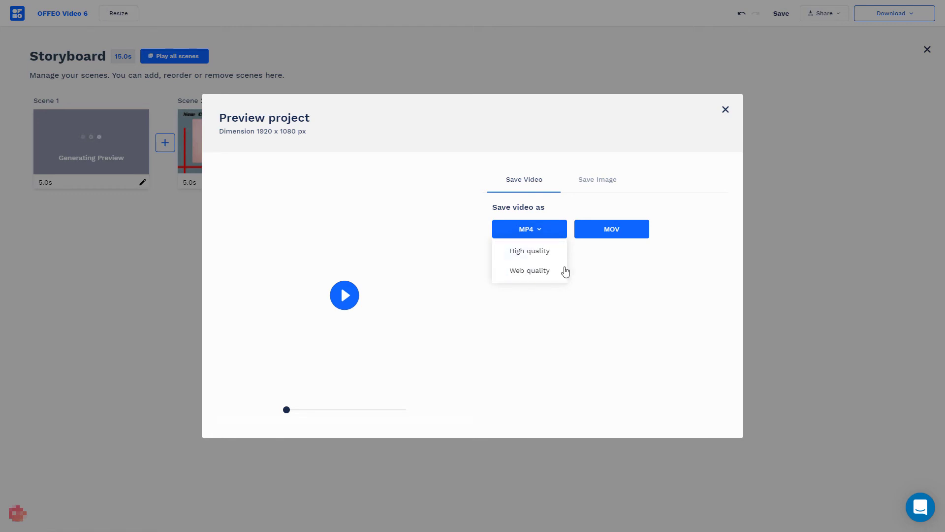
click(540, 250)
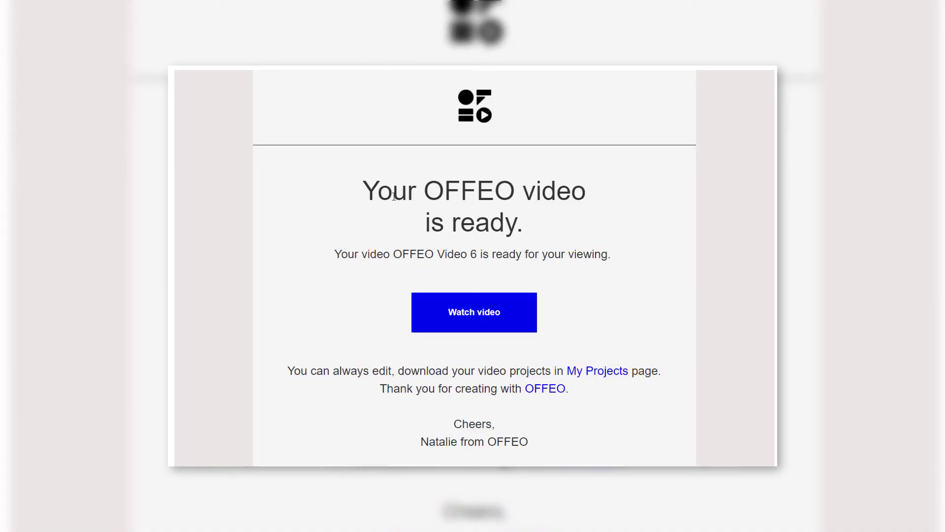
Open the project page from the email, download OFFEO Video 6 as MP4 and play it
click(471, 315)
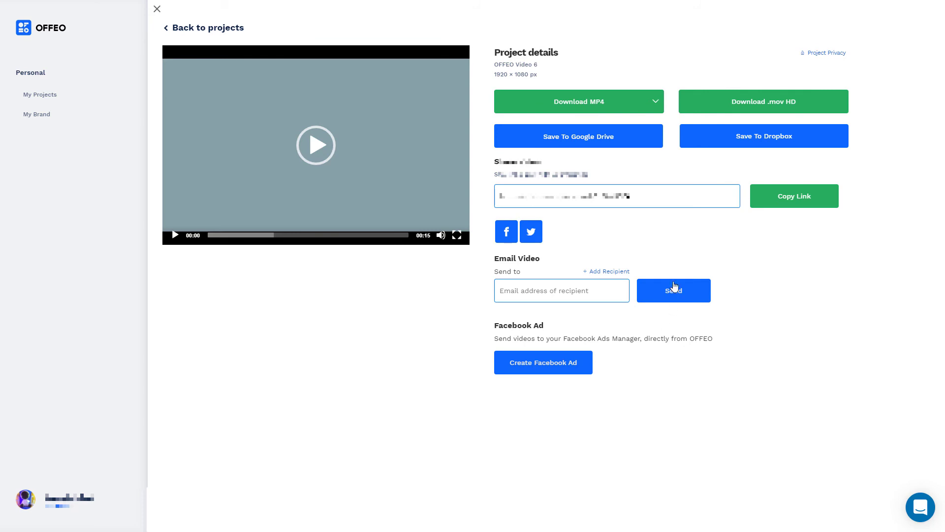
click(626, 103)
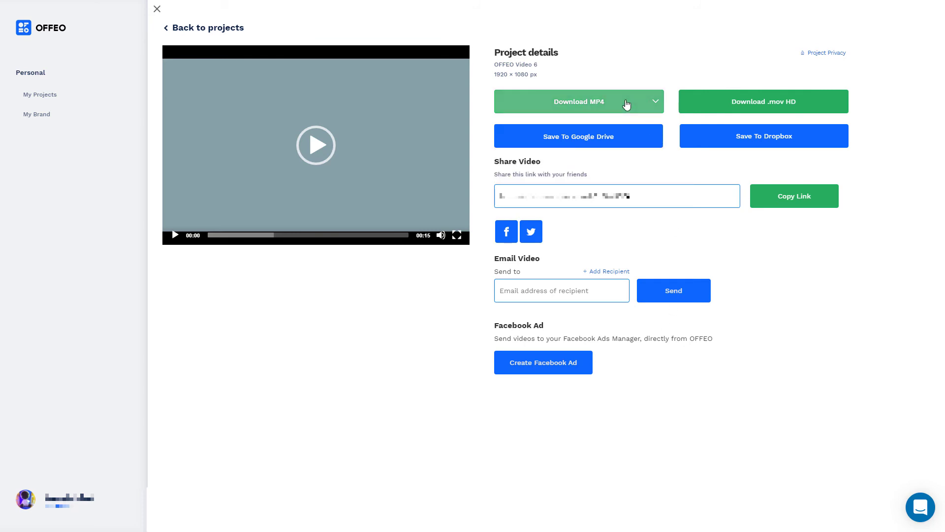
click(564, 150)
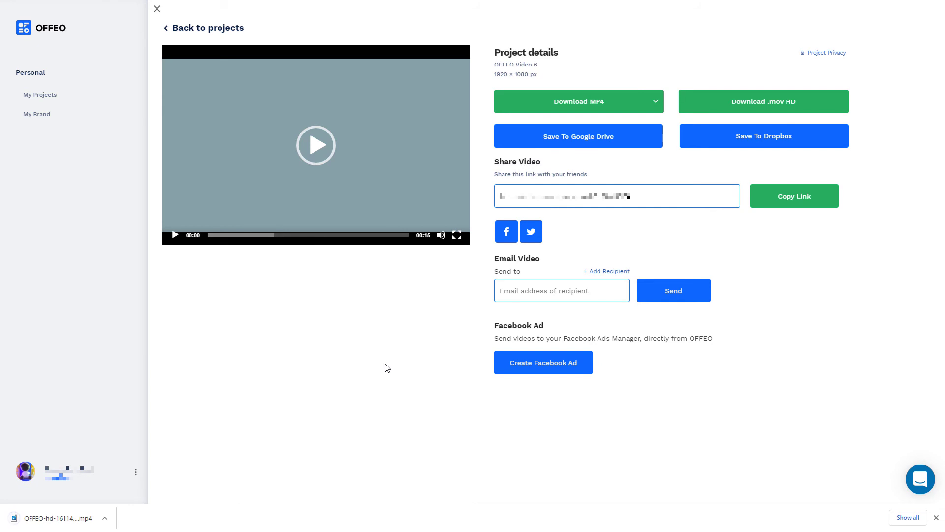
click(86, 519)
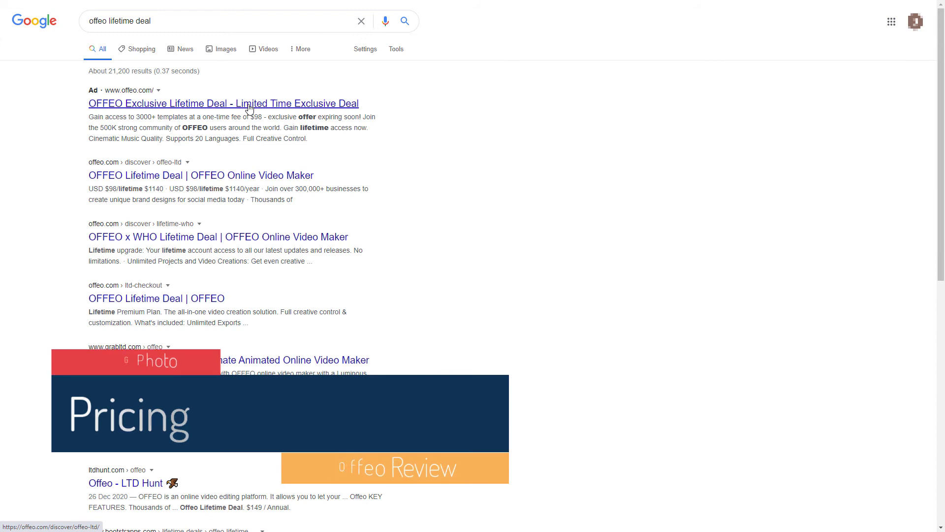
Change the Google query to 'offeo pricing' and open the official 'Pricing | OFFEO' page
drag(151, 21, 111, 22)
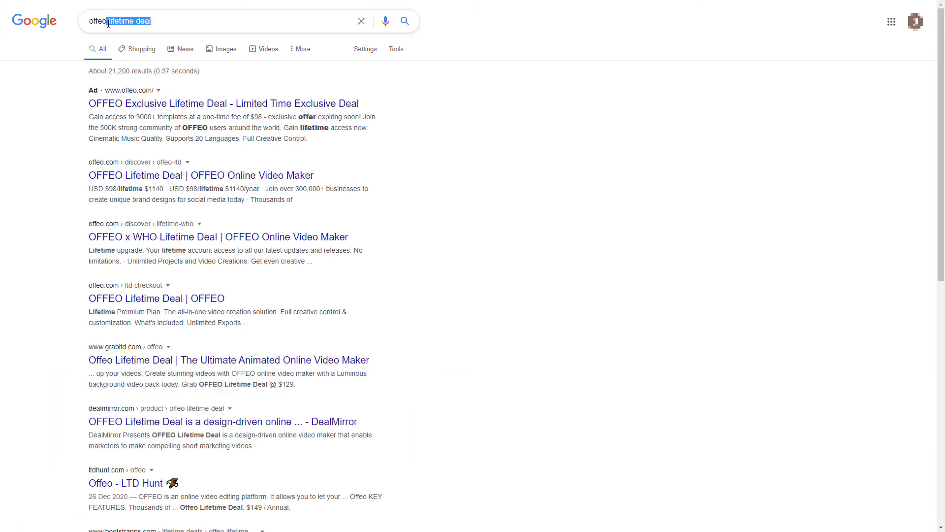
text(pricing)
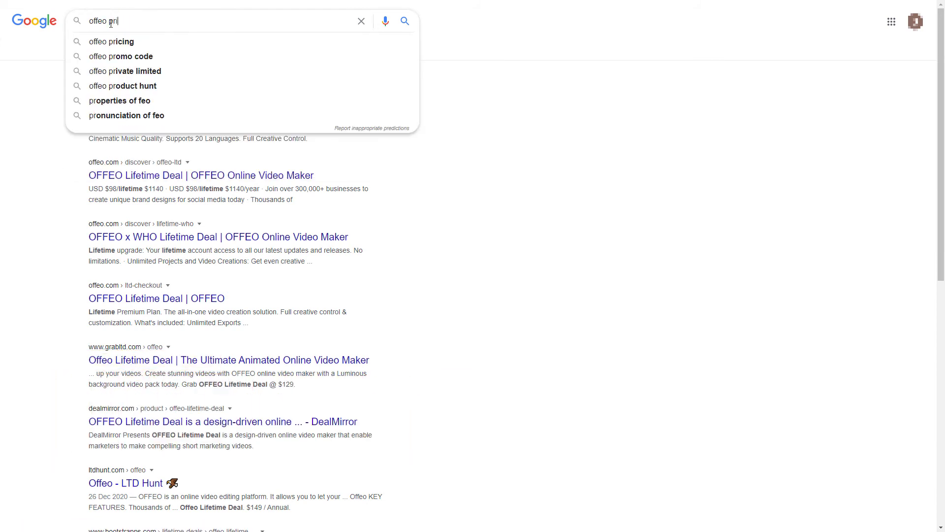
key(Return)
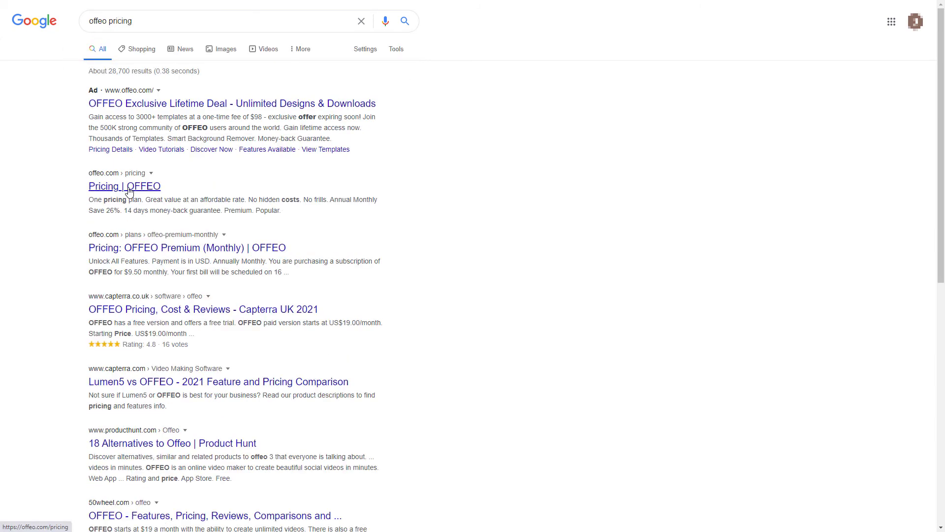
click(129, 192)
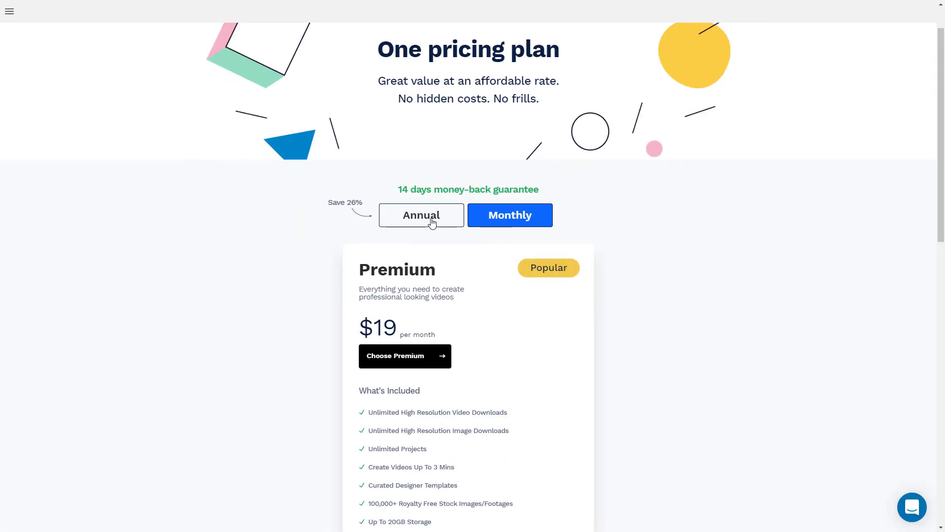
Show annual Premium billing ($14/month, $169 yearly) and highlight the background-removal credits feature line
click(431, 222)
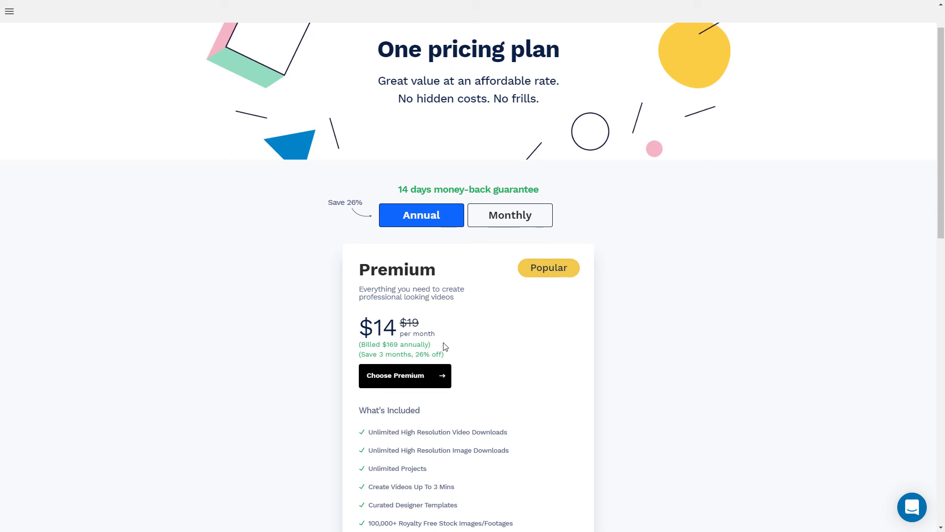
scroll(444, 344, down, 1)
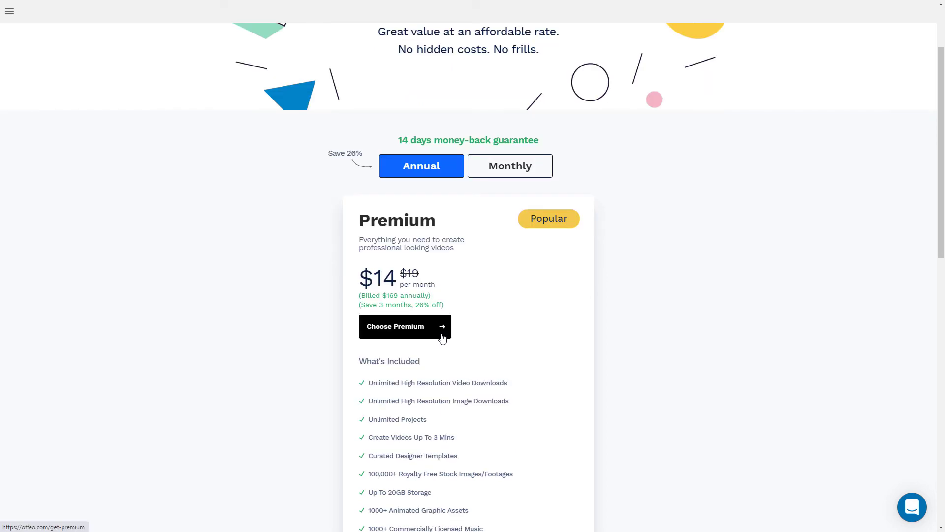
scroll(443, 332, up, 2)
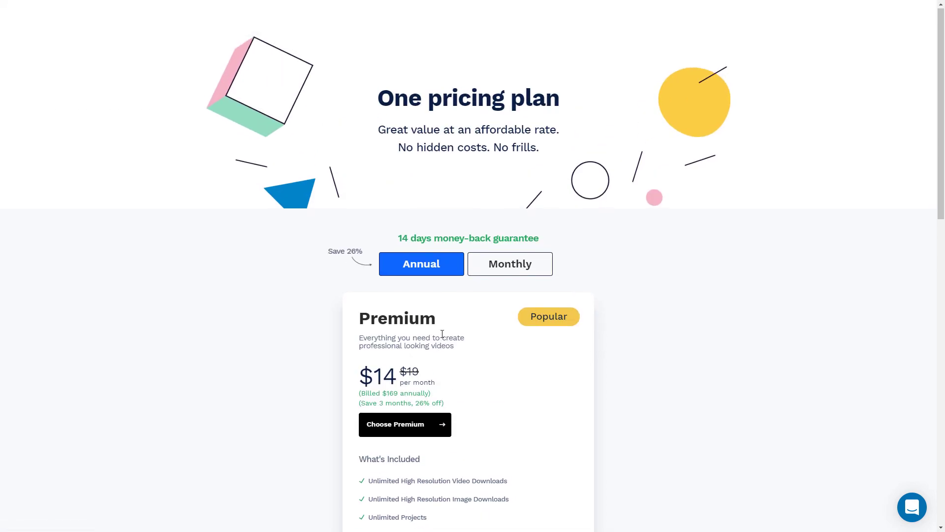
scroll(441, 338, down, 6)
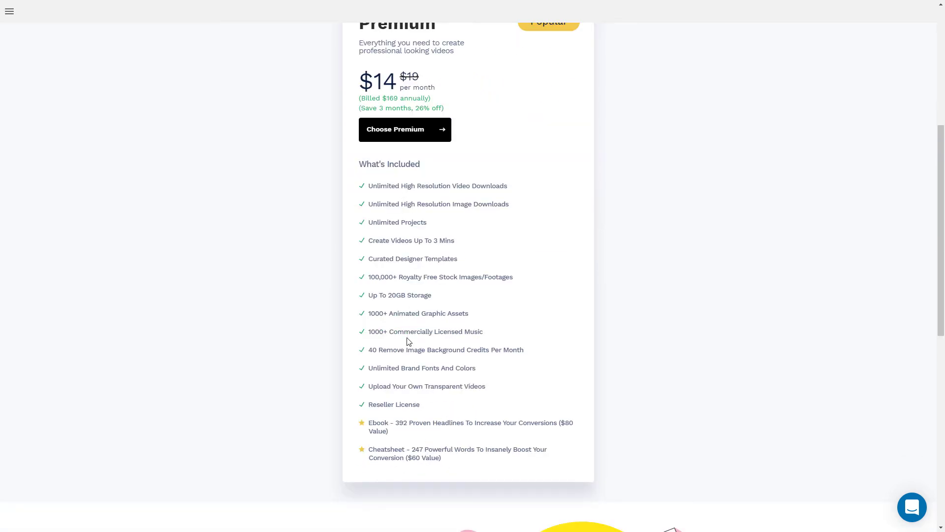
scroll(422, 306, up, 2)
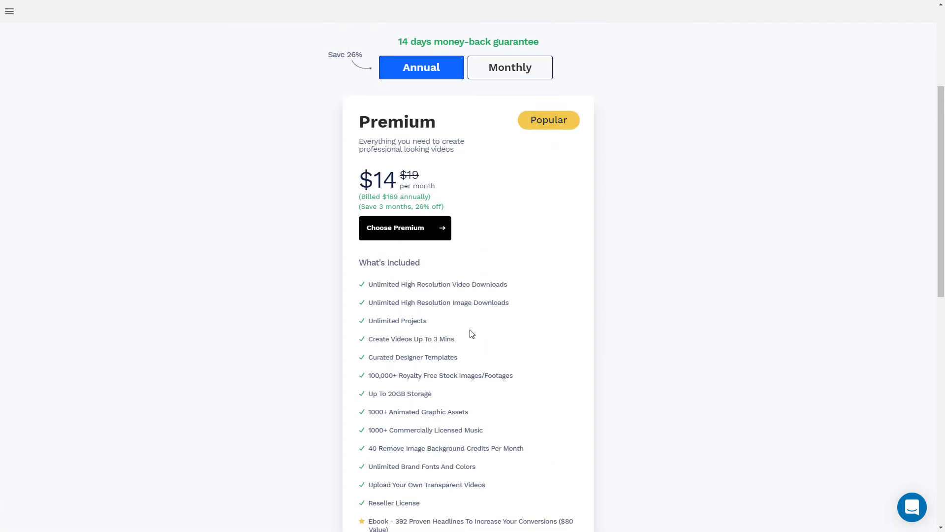
scroll(369, 352, down, 2)
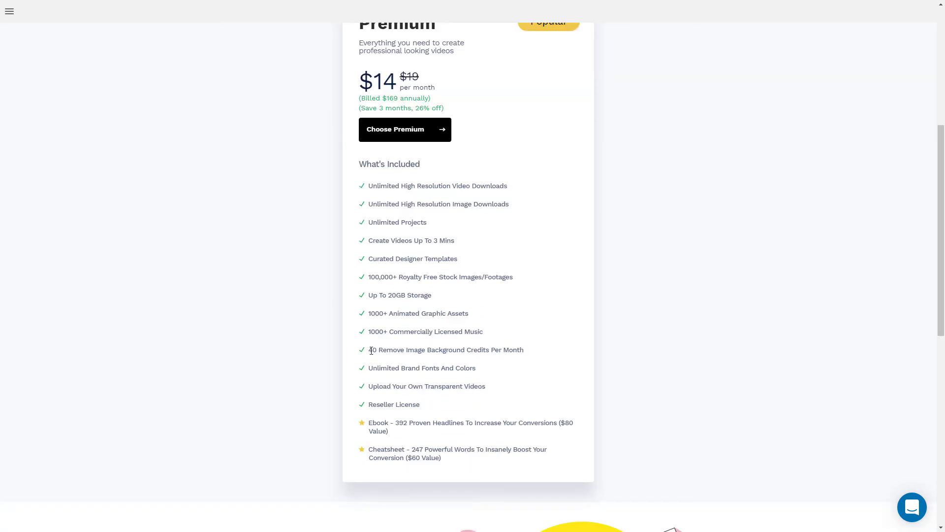
drag(376, 351, 528, 354)
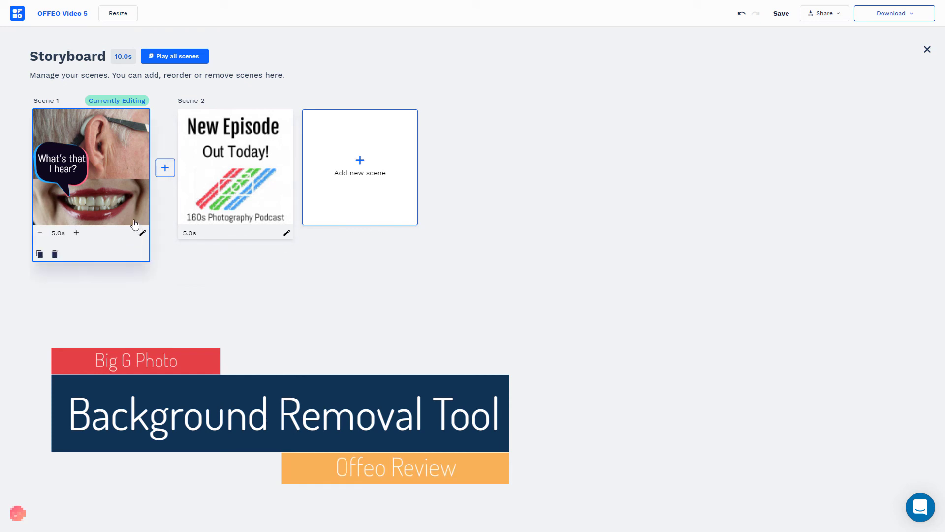
Add a blank dark-background scene holding the black Apple Watch stock photo from an 'apple watch' search
click(364, 164)
click(386, 297)
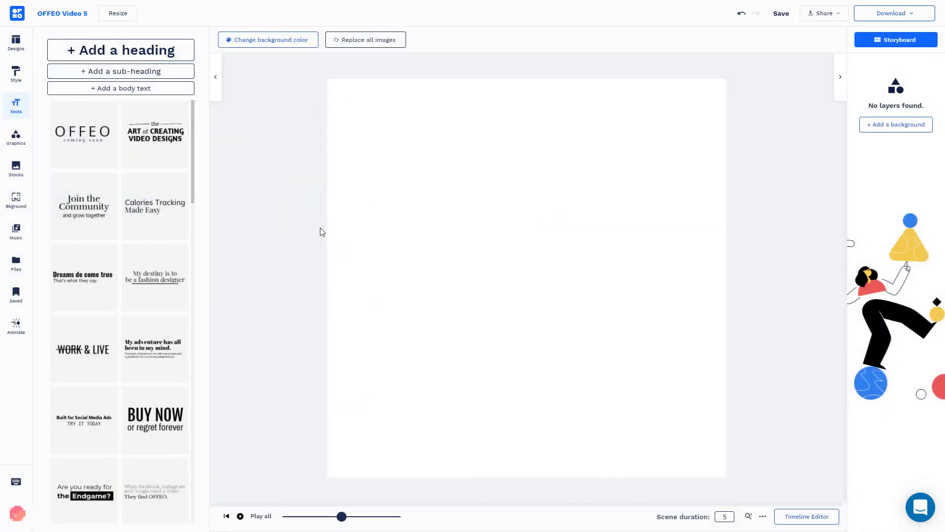
click(272, 44)
click(172, 96)
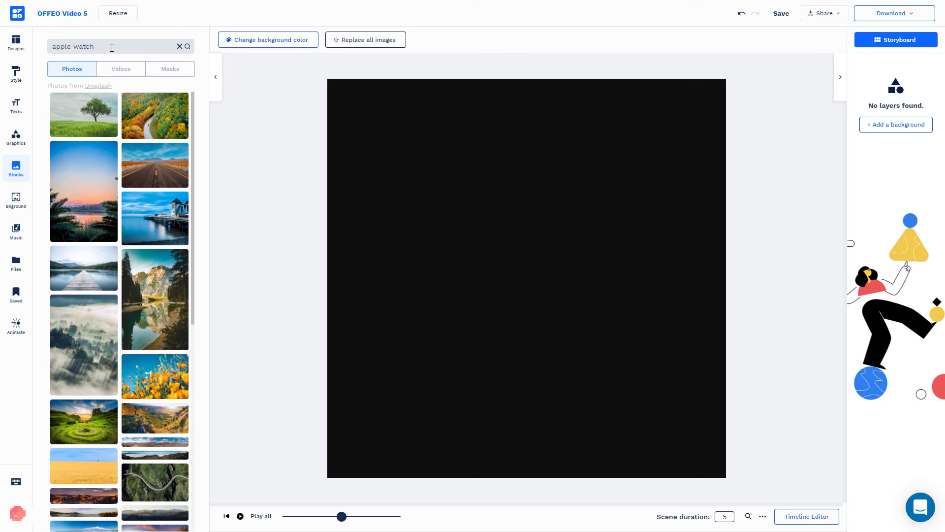
key(Return)
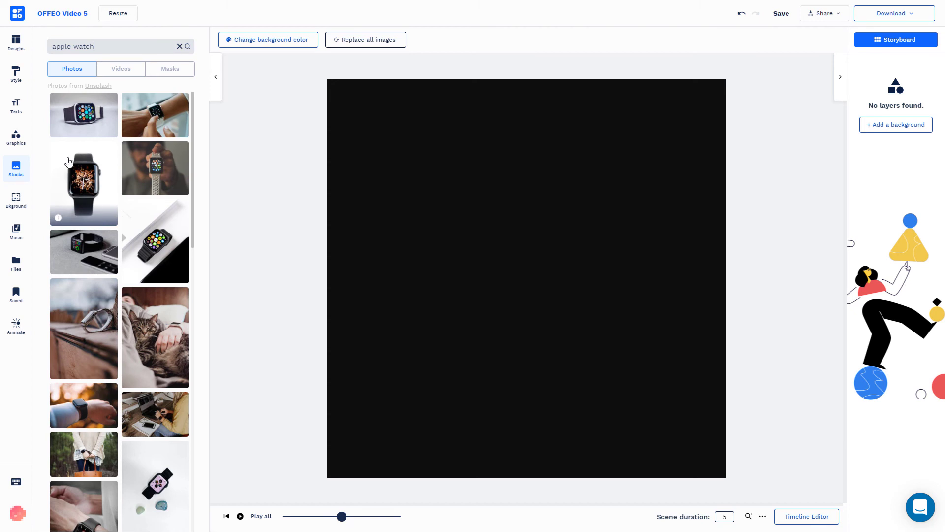
click(78, 182)
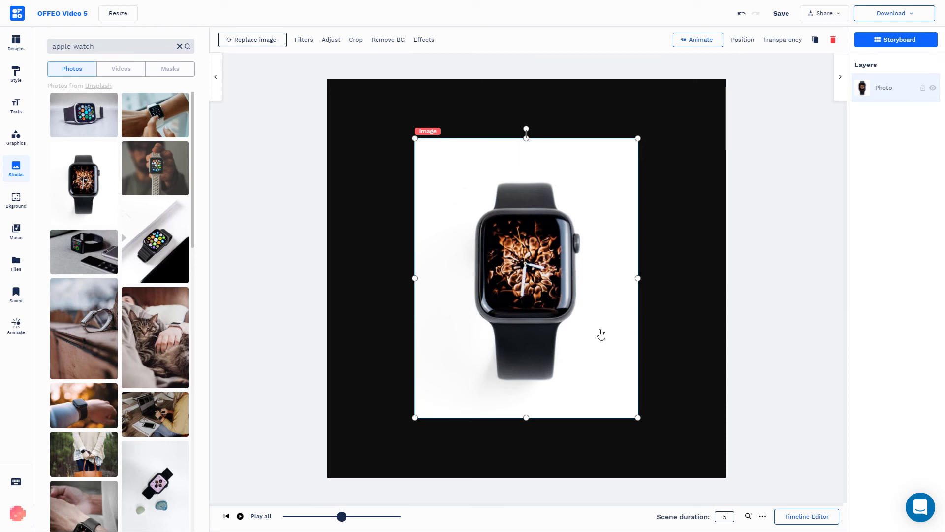
Remove the watch photo's white background, confirming use of one removal credit
click(394, 42)
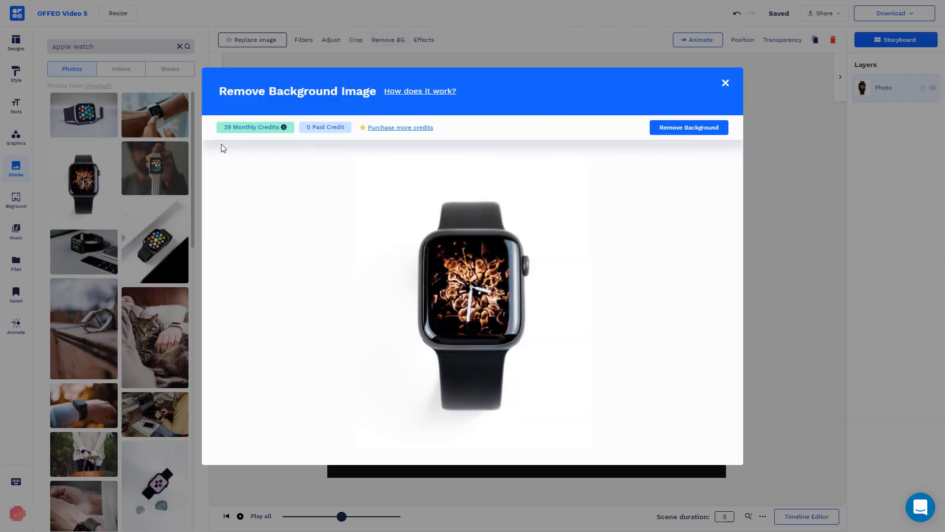
click(689, 128)
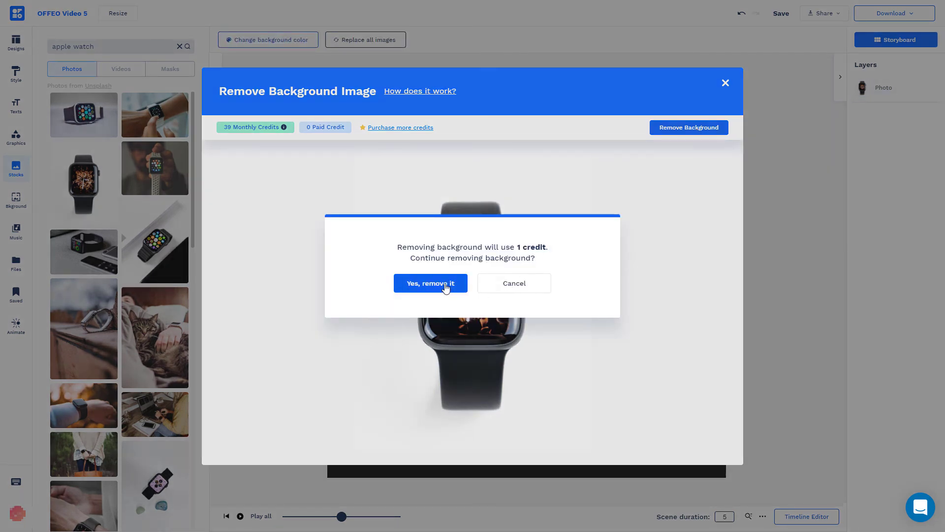
click(448, 282)
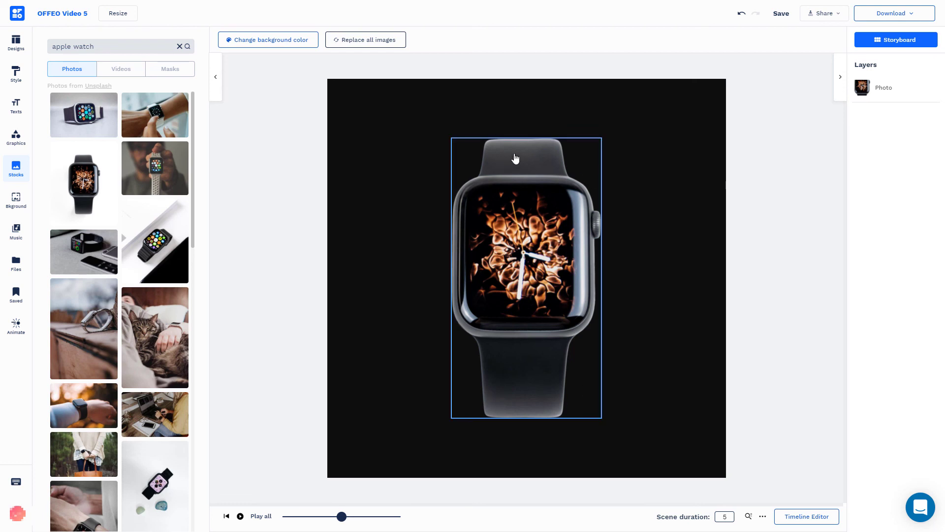
Make the scene background blue, then shrink the watch and move it to the lower right
click(295, 41)
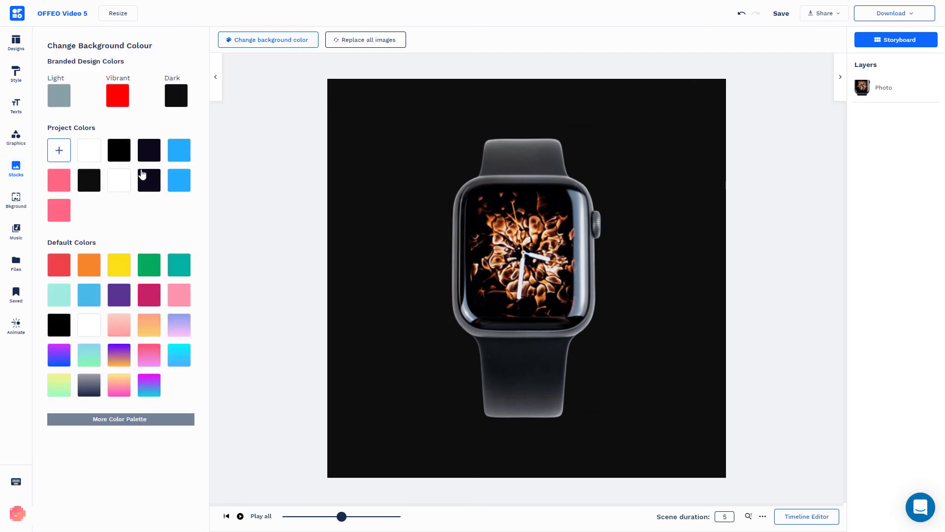
click(179, 180)
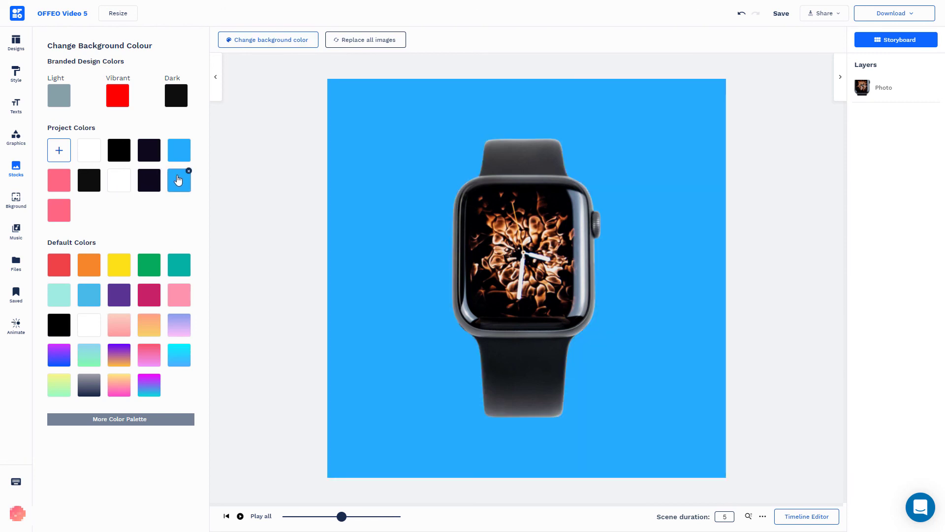
click(465, 161)
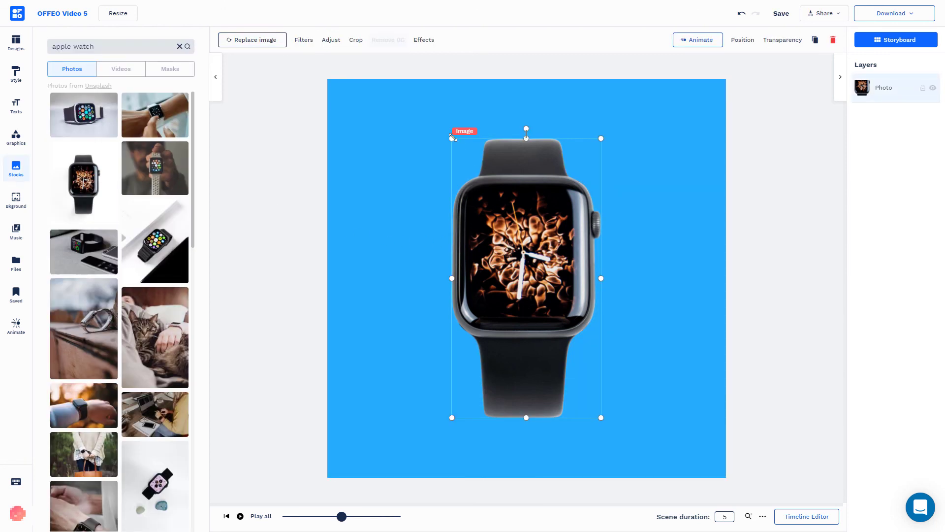
drag(453, 138, 529, 293)
drag(570, 338, 662, 374)
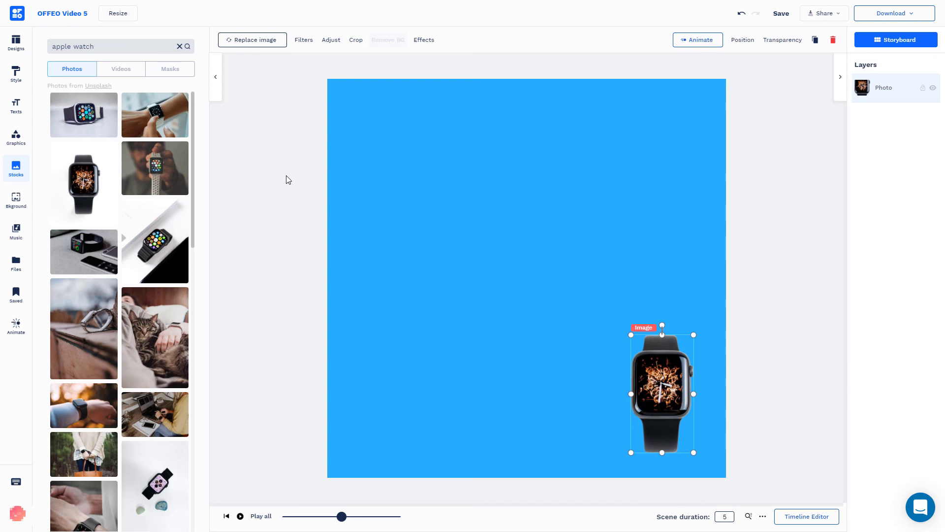
Add a Reflection effect beneath the watch, leaving Ground Shadow off, then deselect it
click(304, 40)
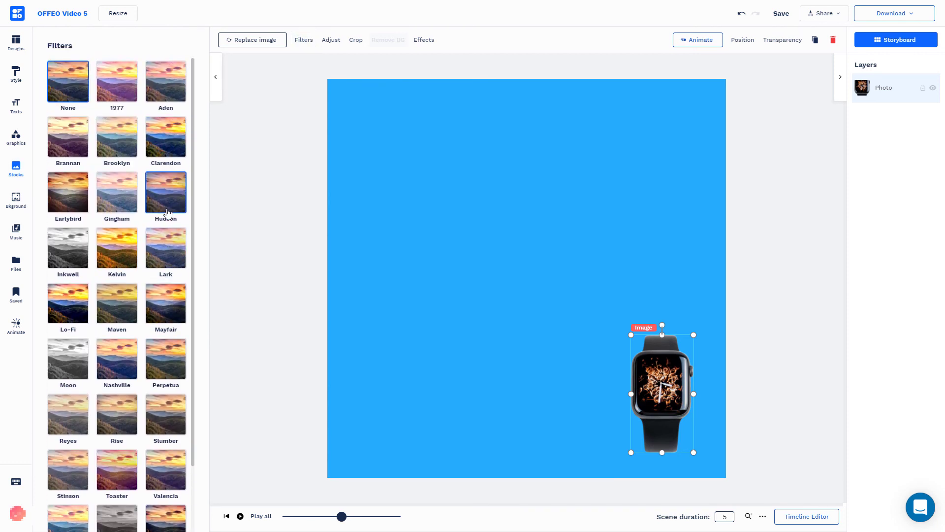
click(422, 42)
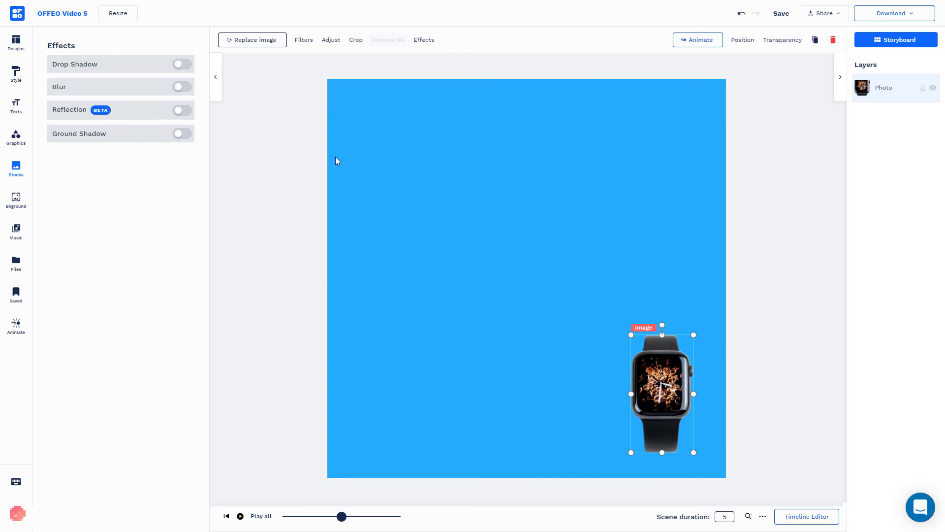
click(178, 138)
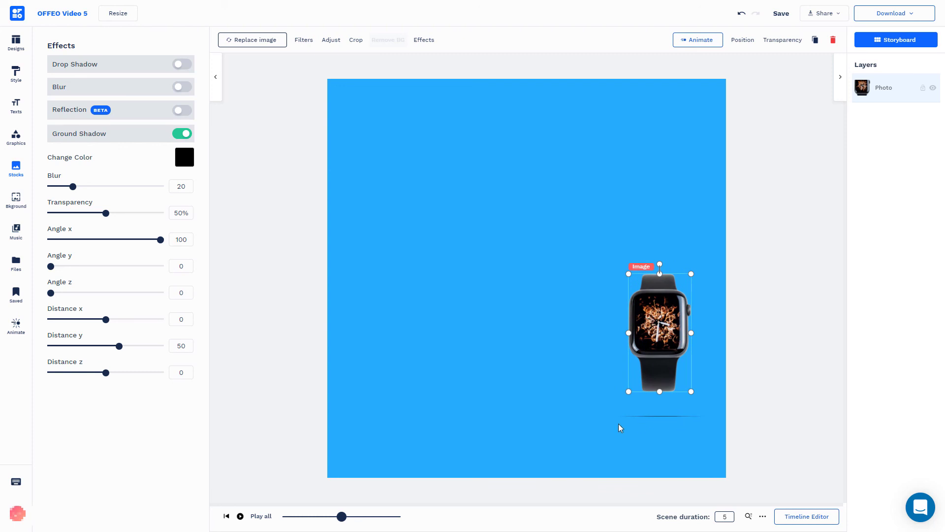
click(179, 112)
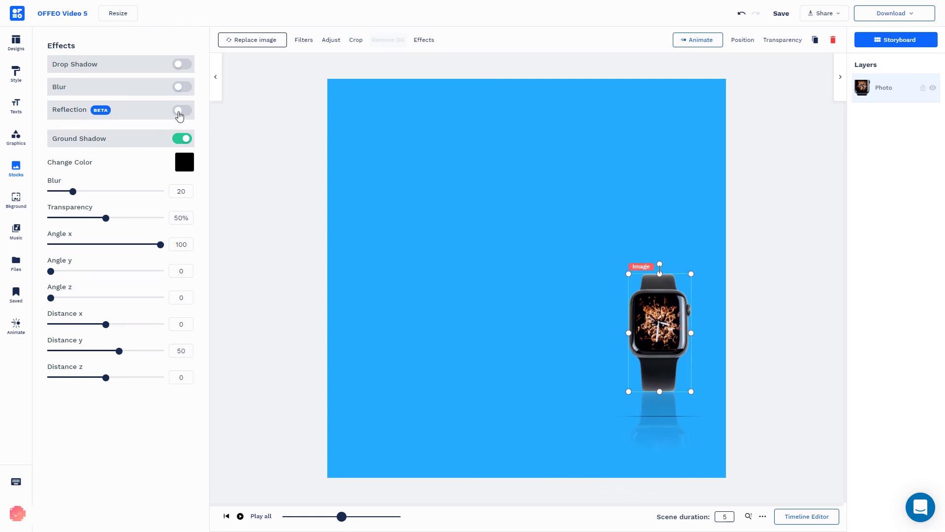
click(185, 217)
click(473, 329)
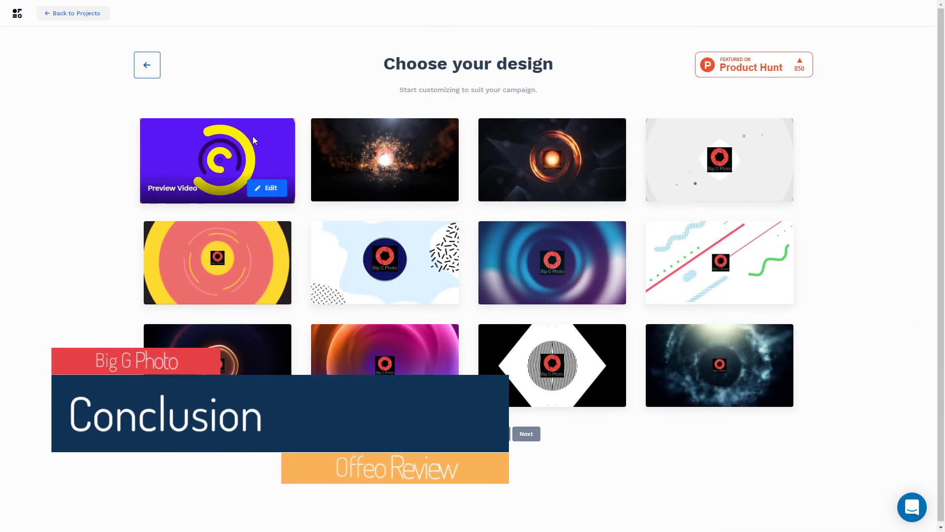
Set the intro text's letter spacing to -1, raise letter height above 1.1, and font size to 49
mouse_move(371, 148)
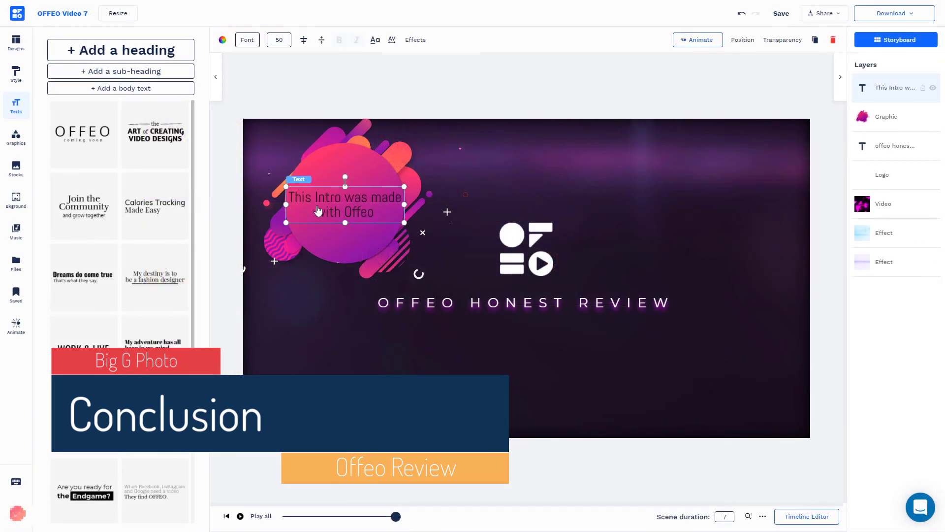
click(391, 40)
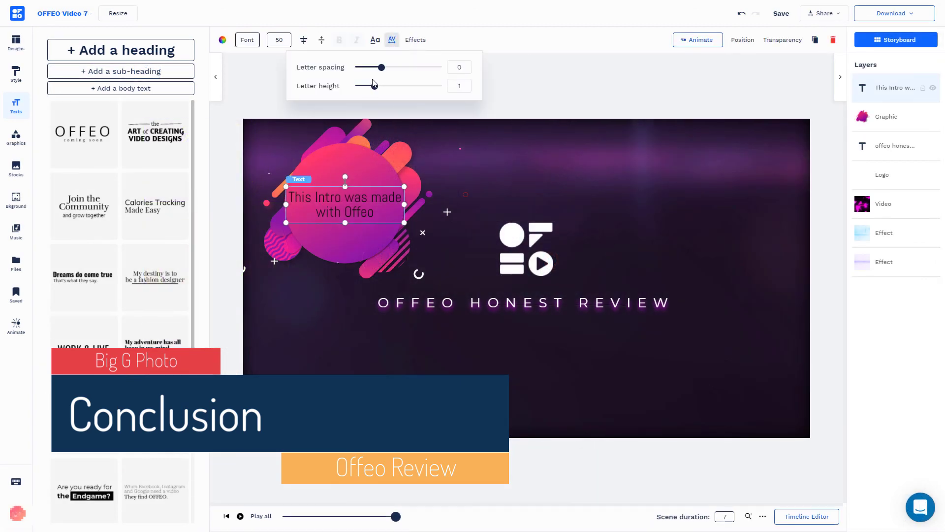
drag(382, 67, 389, 89)
click(379, 110)
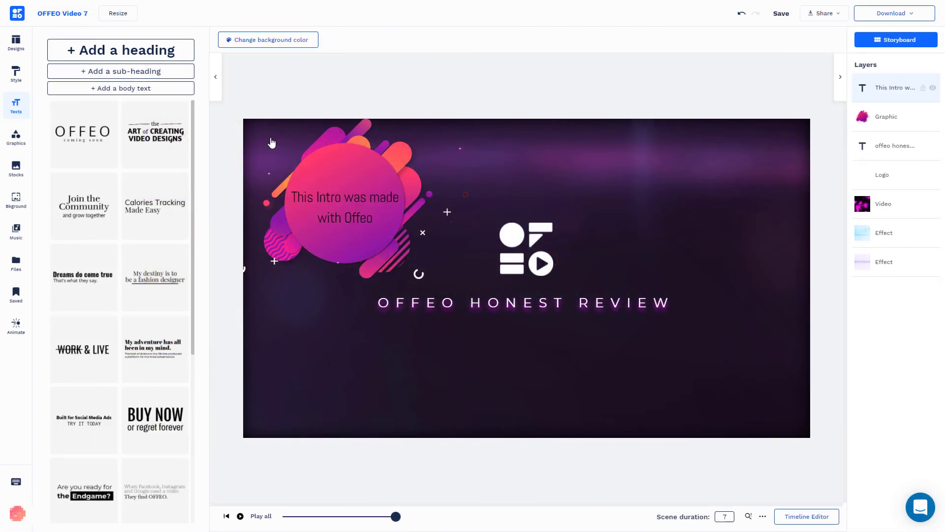
click(345, 223)
click(303, 40)
click(322, 40)
click(323, 43)
Group the text with the pink circle graphic, preview the scene, and select Group 1
shift+click(337, 163)
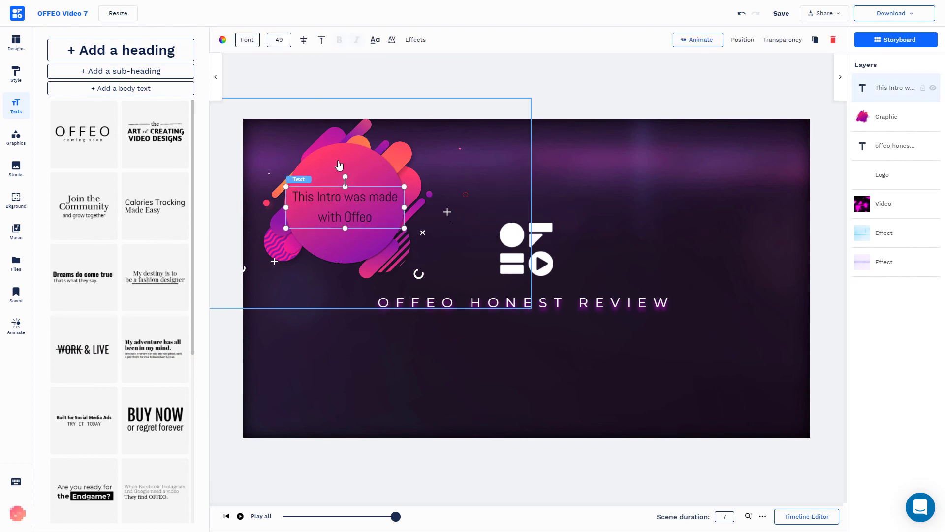
click(264, 41)
click(291, 72)
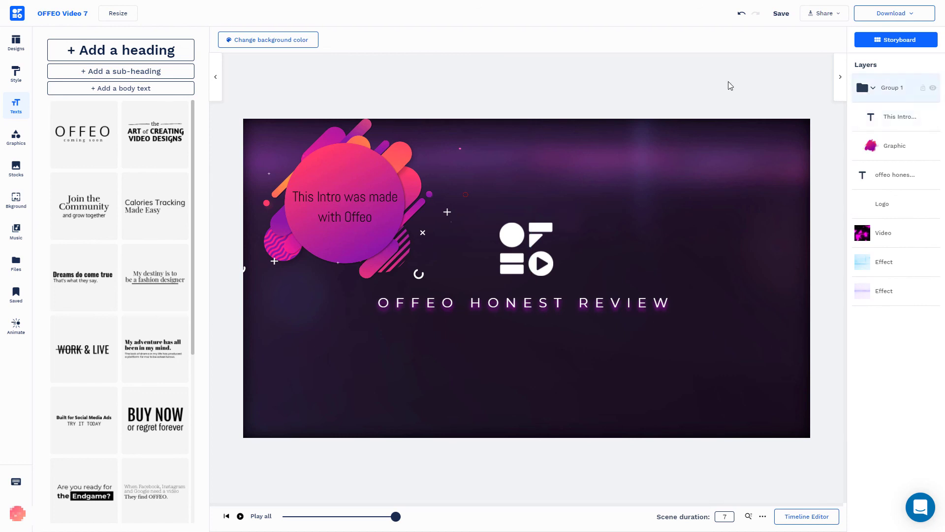
click(240, 516)
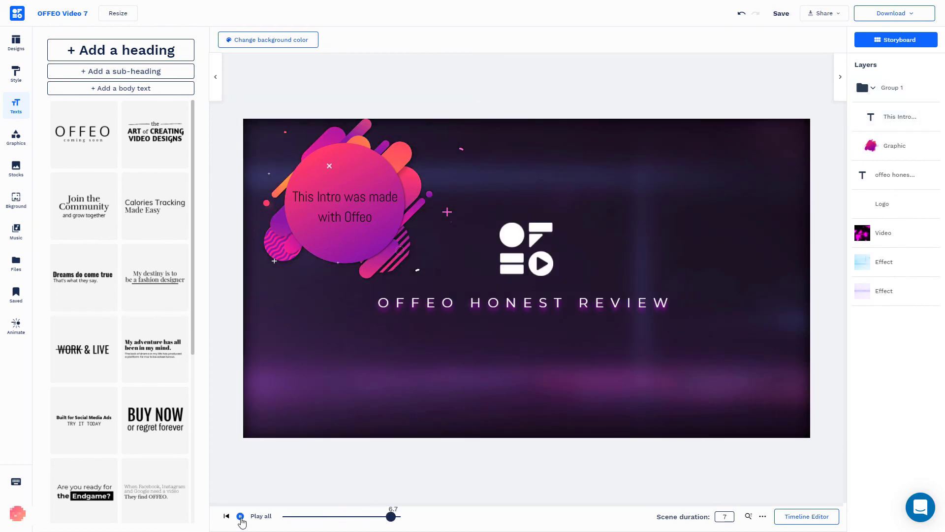
click(344, 207)
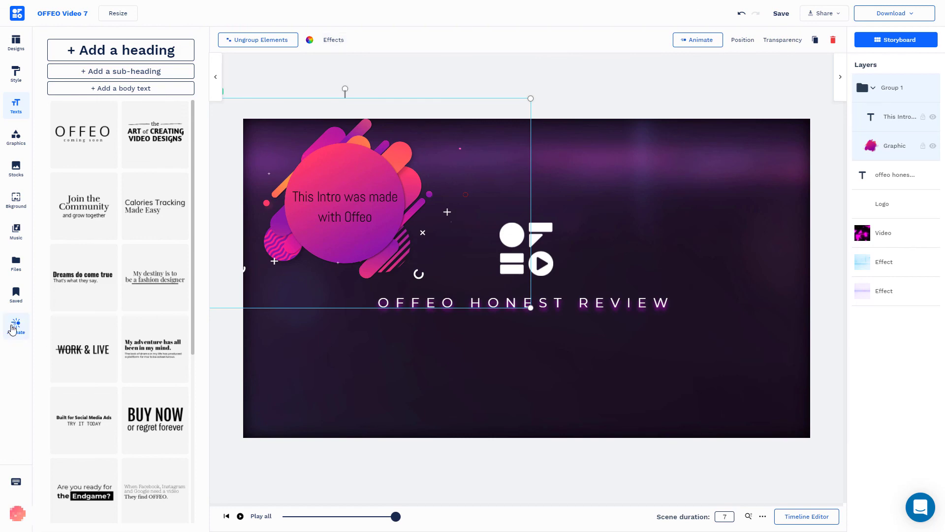
Apply the Bounce In animation to everything, replacing existing animation styles
click(15, 326)
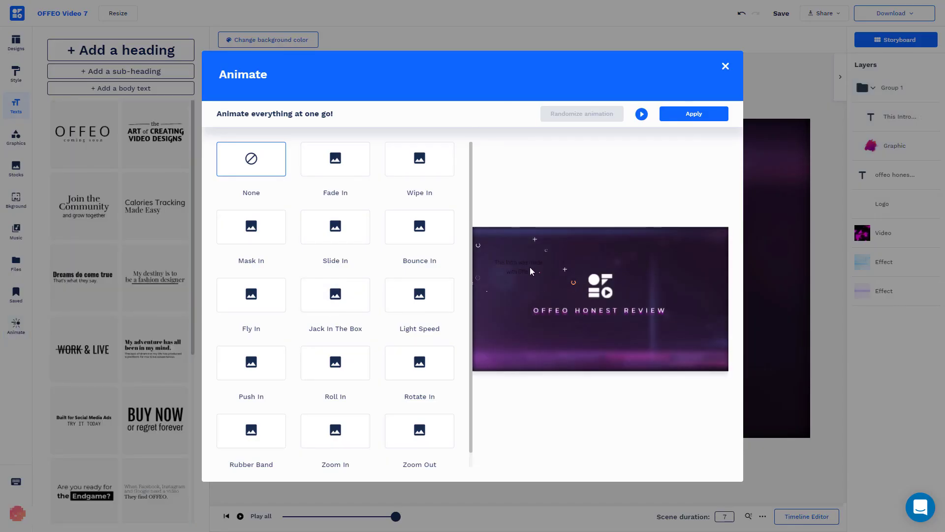
click(421, 230)
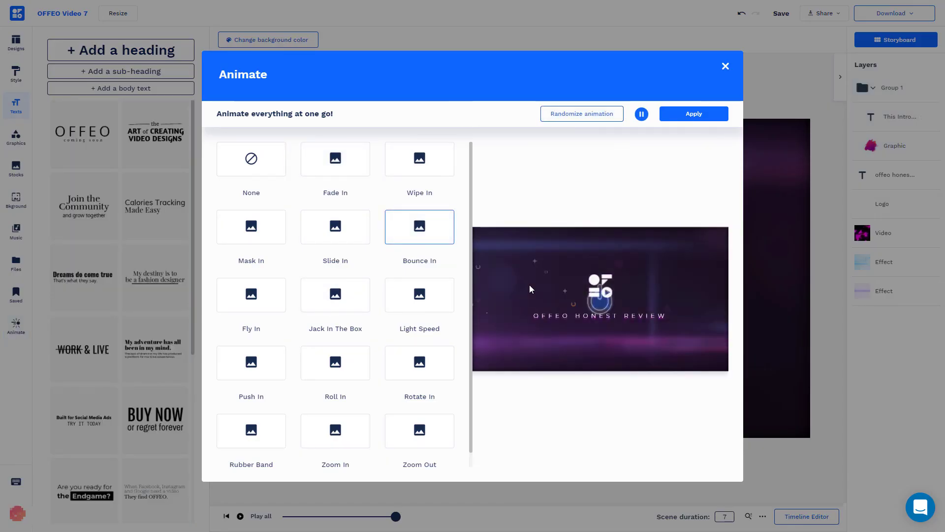
click(694, 114)
key(Return)
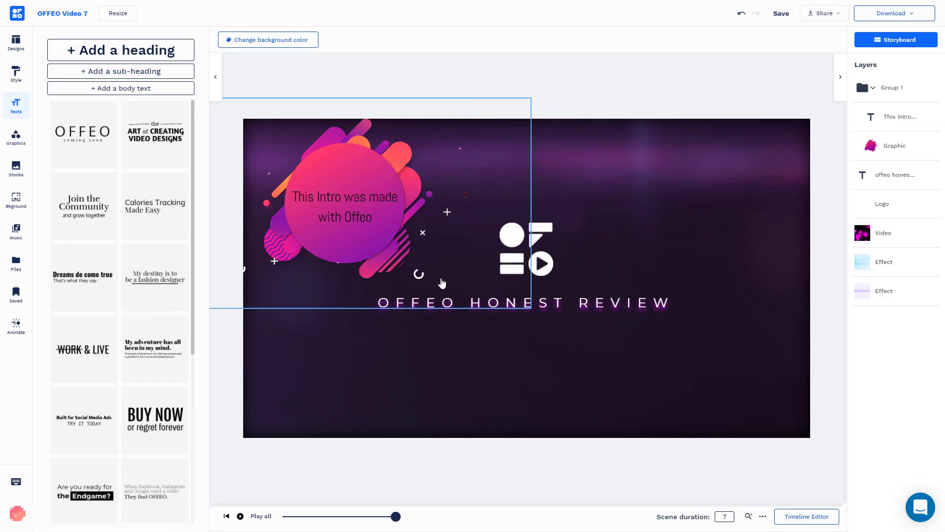
Export OFFEO Video 7 as a high-quality MP4 video
click(883, 15)
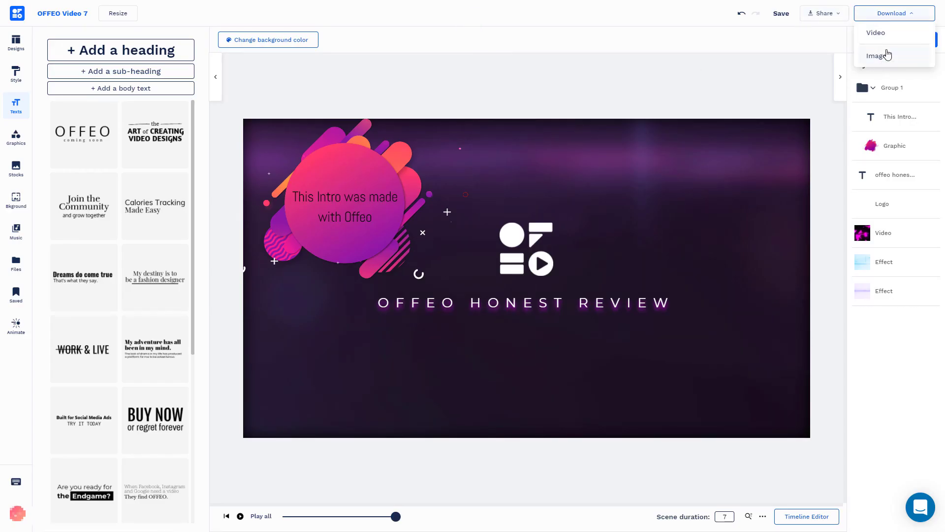
click(890, 37)
click(531, 228)
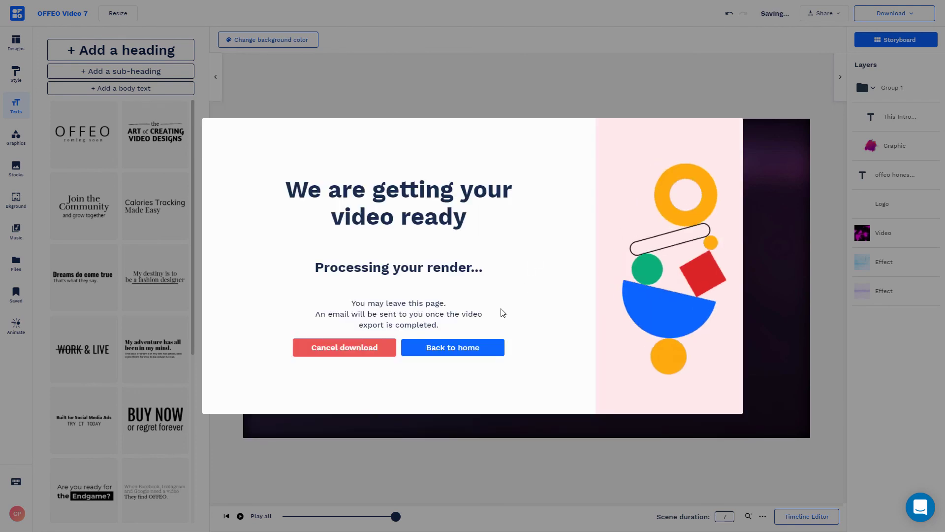